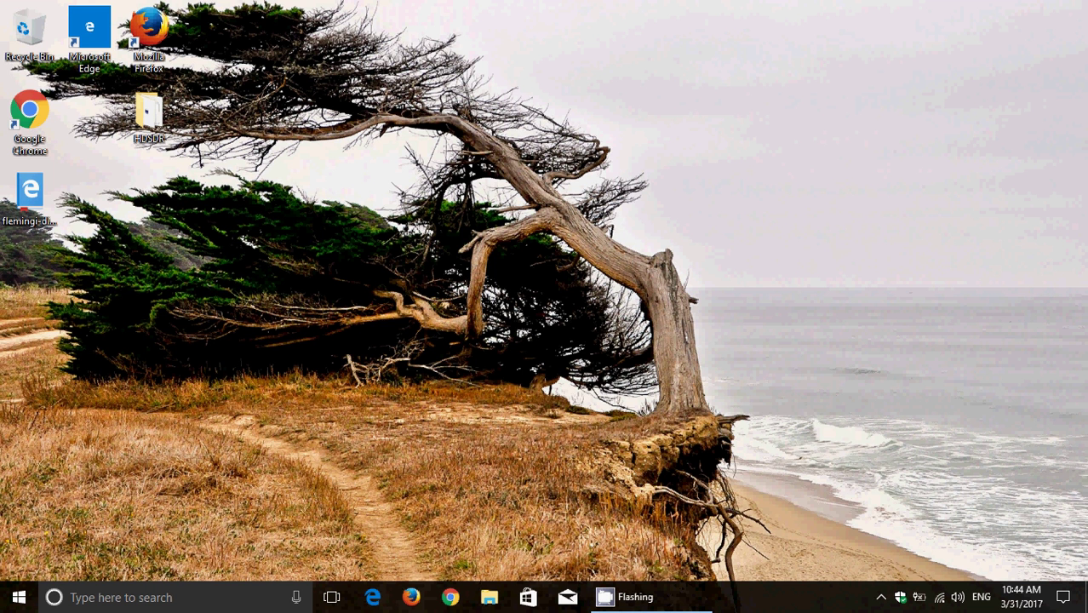
- Open the Windows privacy settings and view the App diagnostics page and the Feedback & diagnostics page
click(1064, 598)
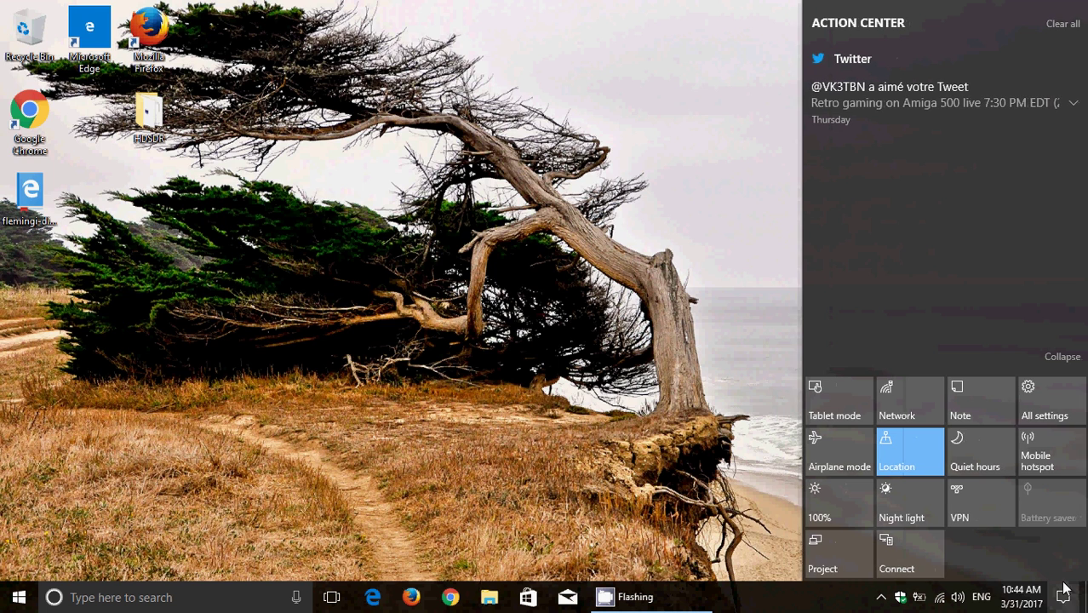
click(1060, 411)
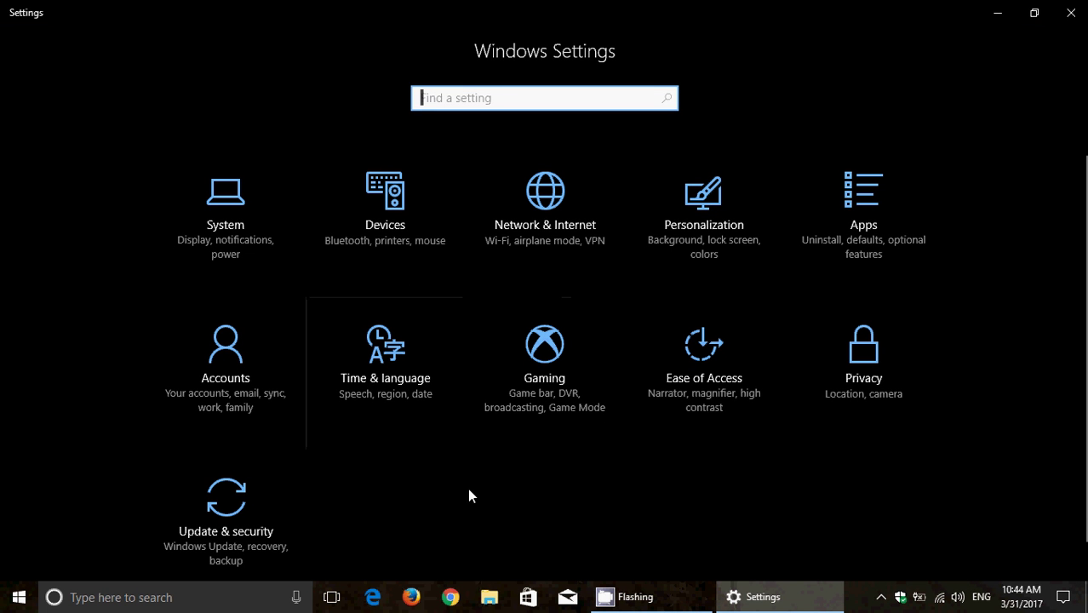
click(849, 355)
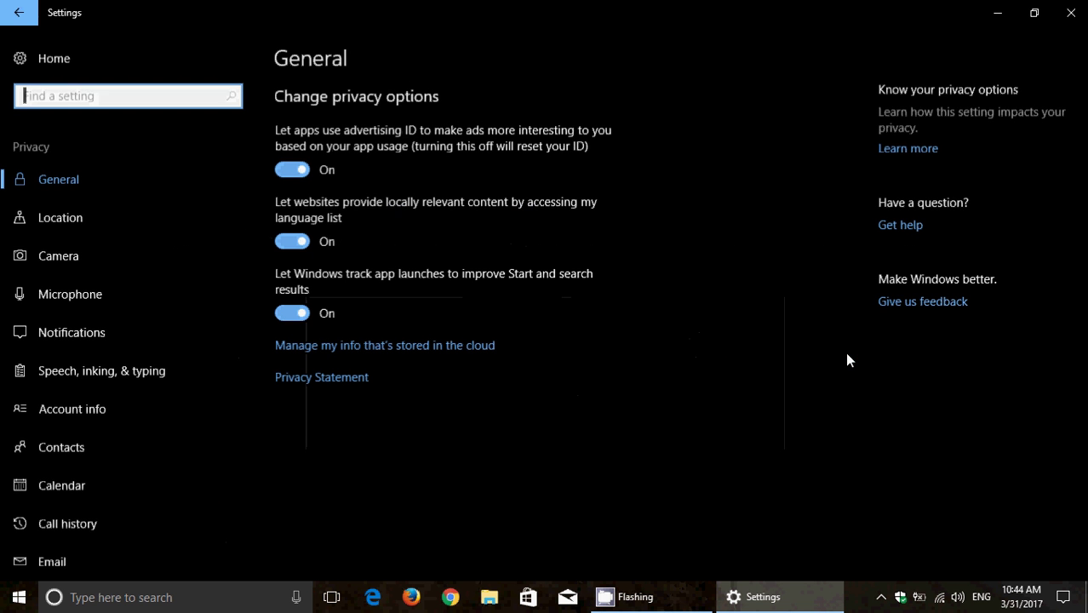
scroll(153, 401, down, 3)
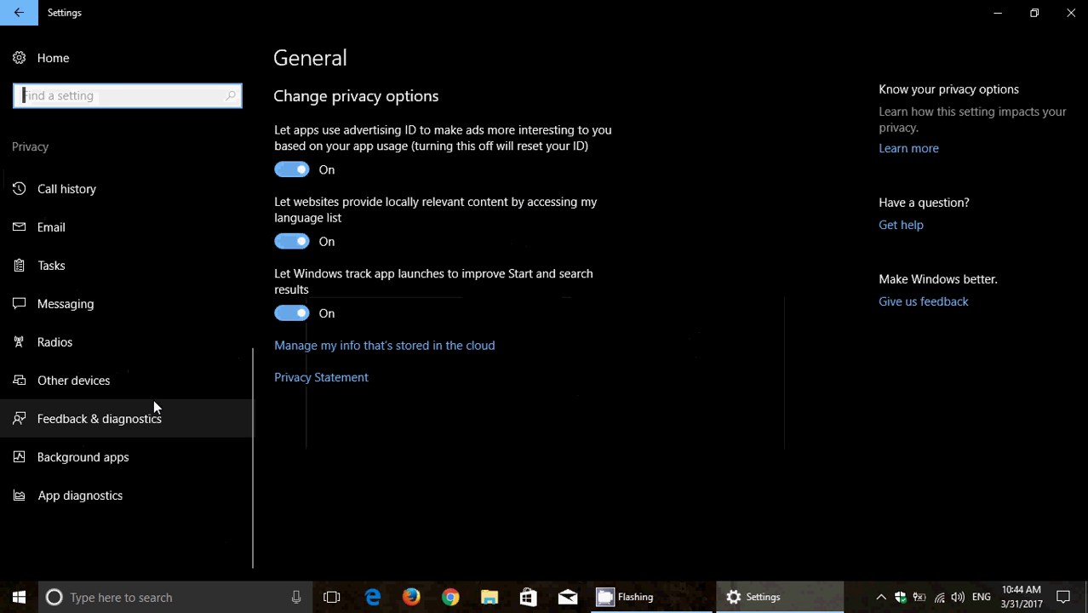
click(84, 505)
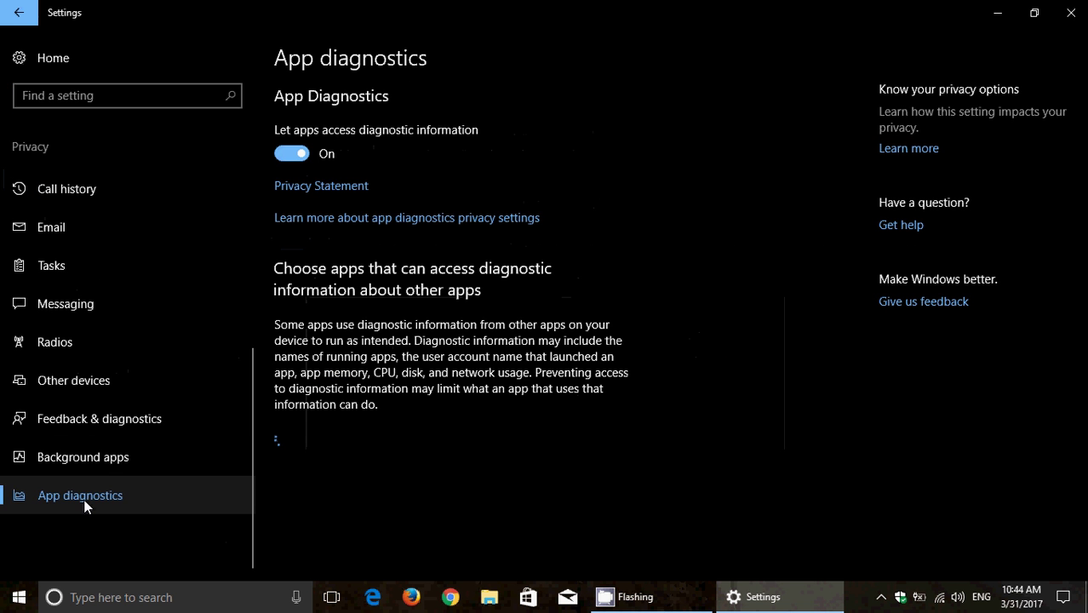
click(152, 415)
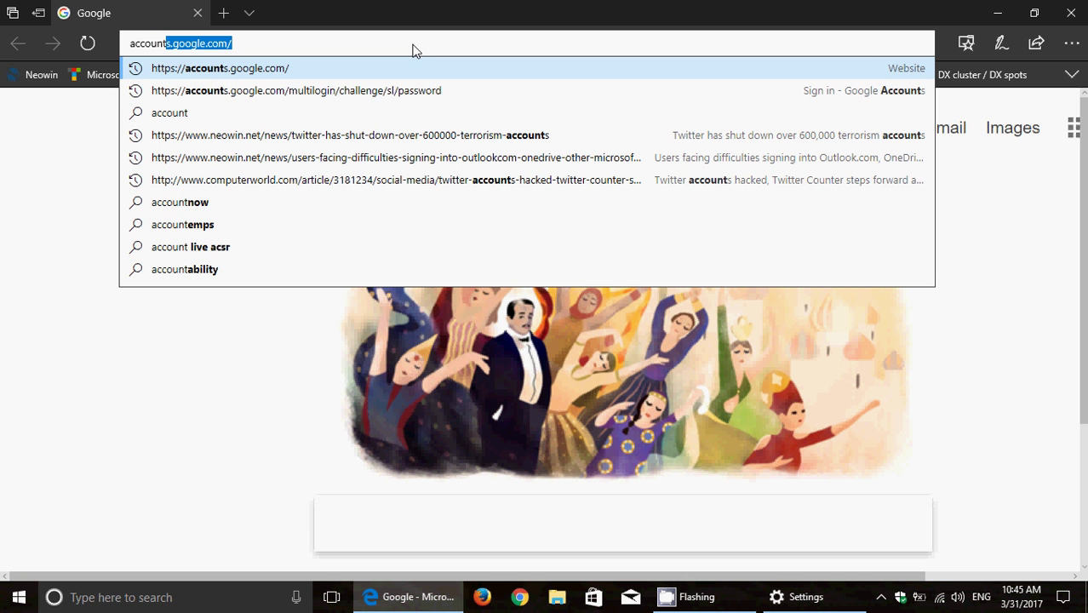
- Go to account.microsoft.com/privacy in Microsoft Edge
key(Delete)
text(.microso)
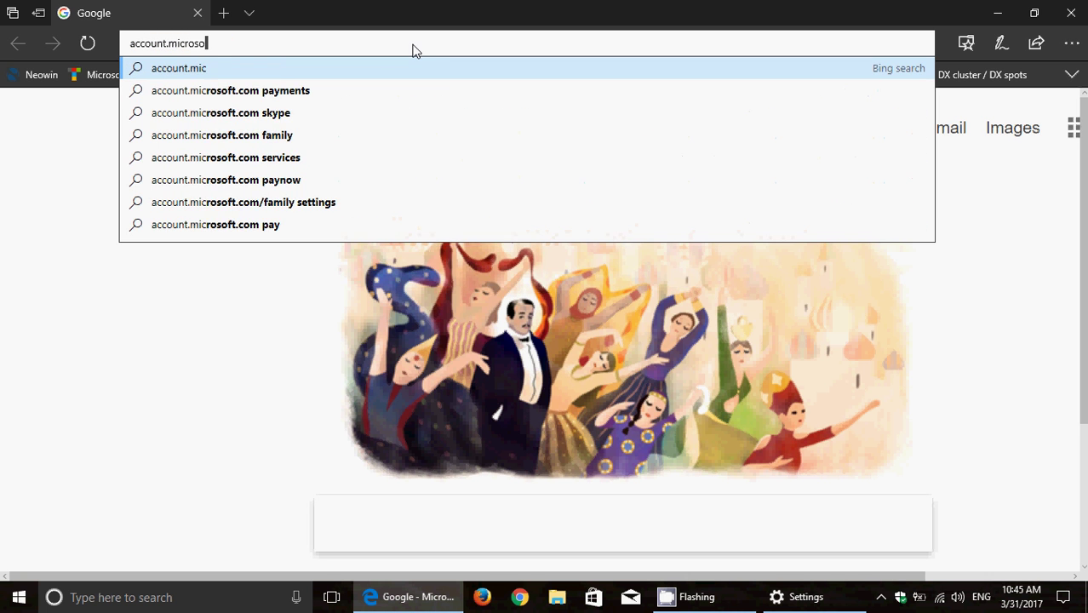
text(ft.cvo)
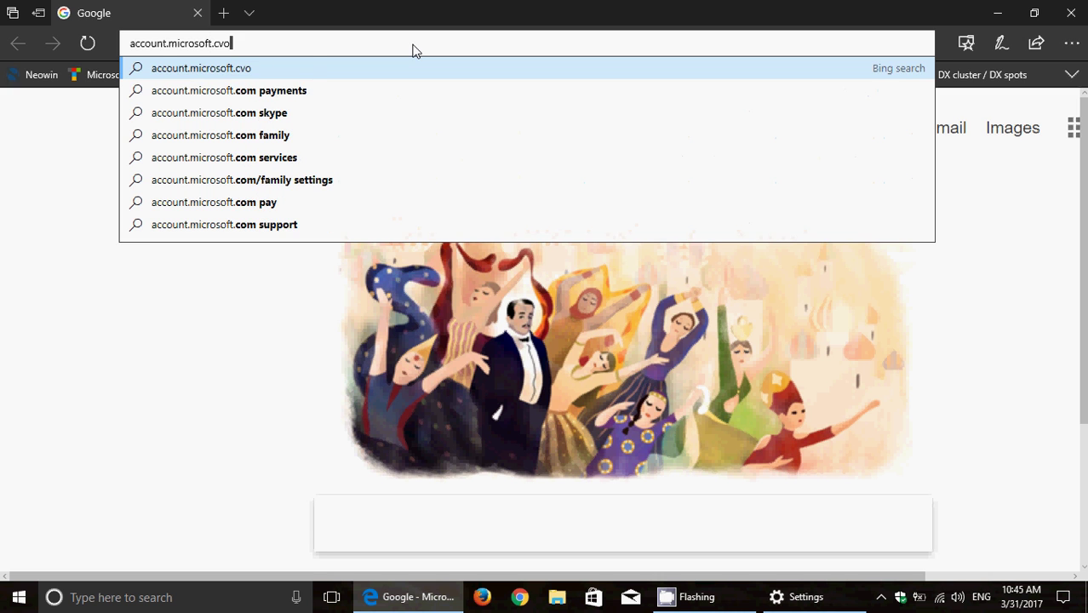
key(BackSpace)
key(BackSpace)
text(om/)
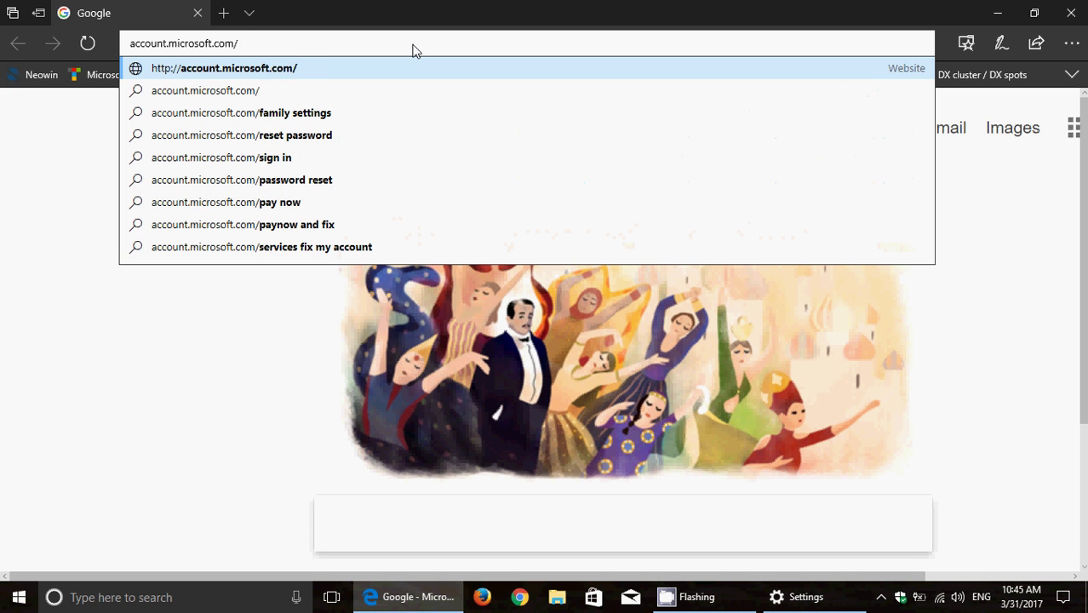
text(privacy)
key(Return)
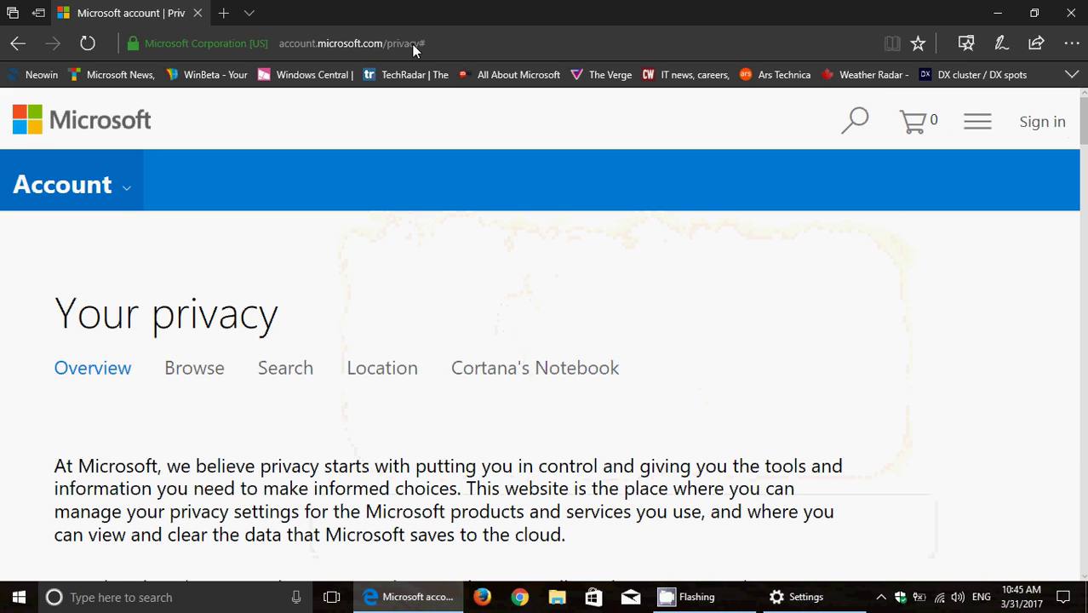
- Look through the overview of the Your privacy page down to the search history section, and close the browser
scroll(425, 354, down, 2)
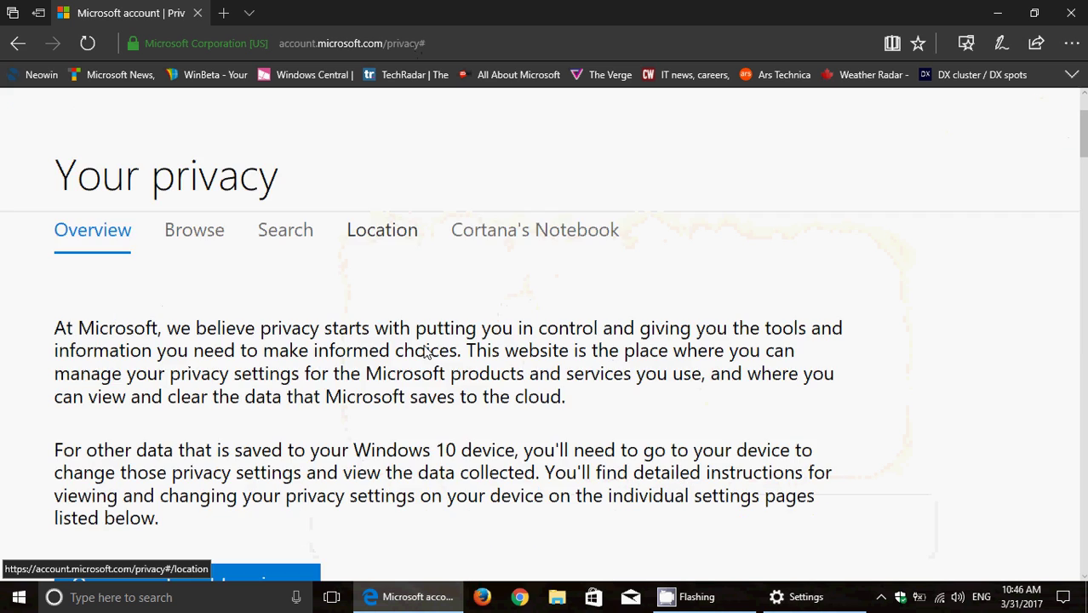
scroll(425, 352, down, 15)
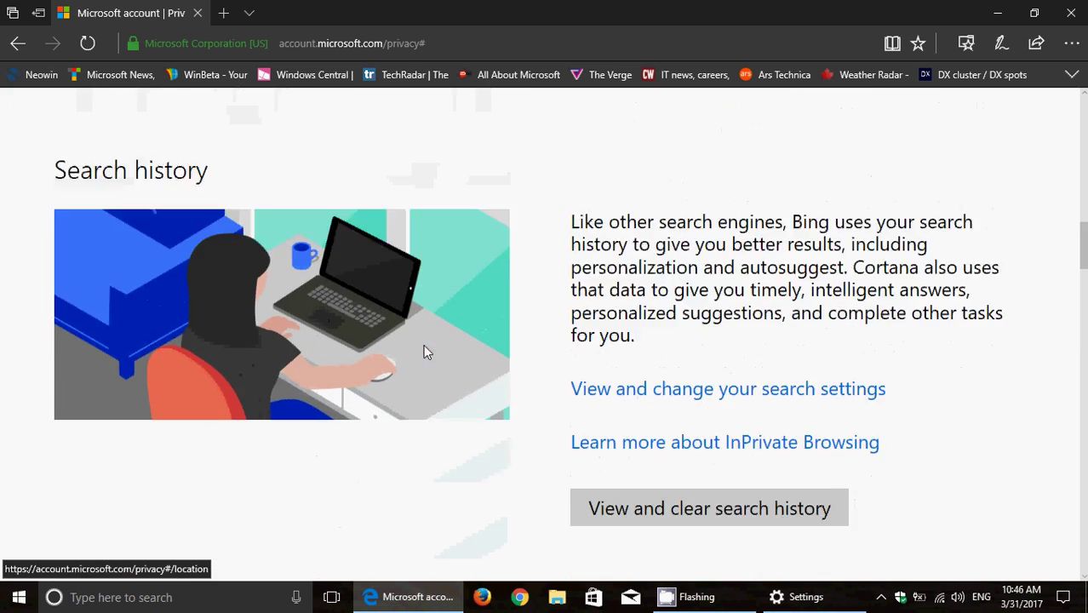
scroll(424, 349, up, 18)
scroll(428, 352, up, 2)
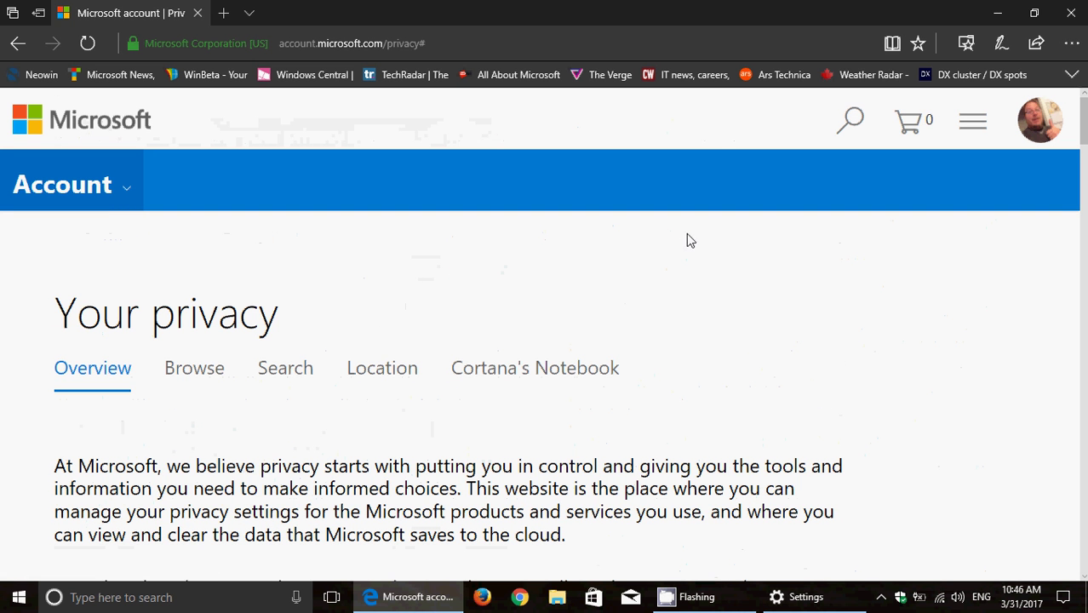
click(1069, 12)
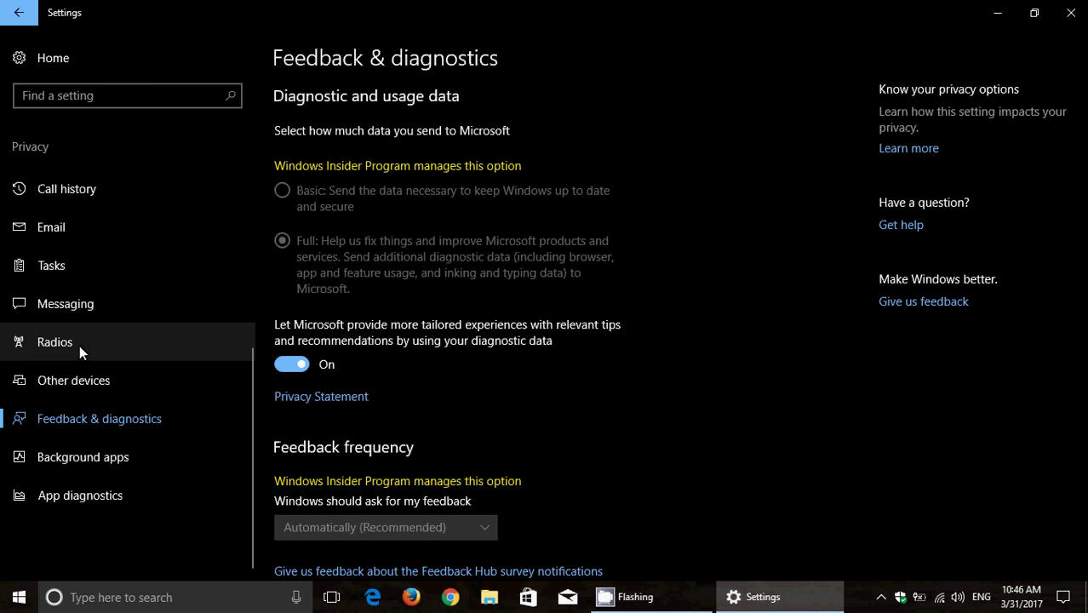
- Review the privacy settings pages from General through Location, Camera, Microphone, Notifications, Speech, inking, & typing and Account info to Contacts, and return to the settings home
click(18, 12)
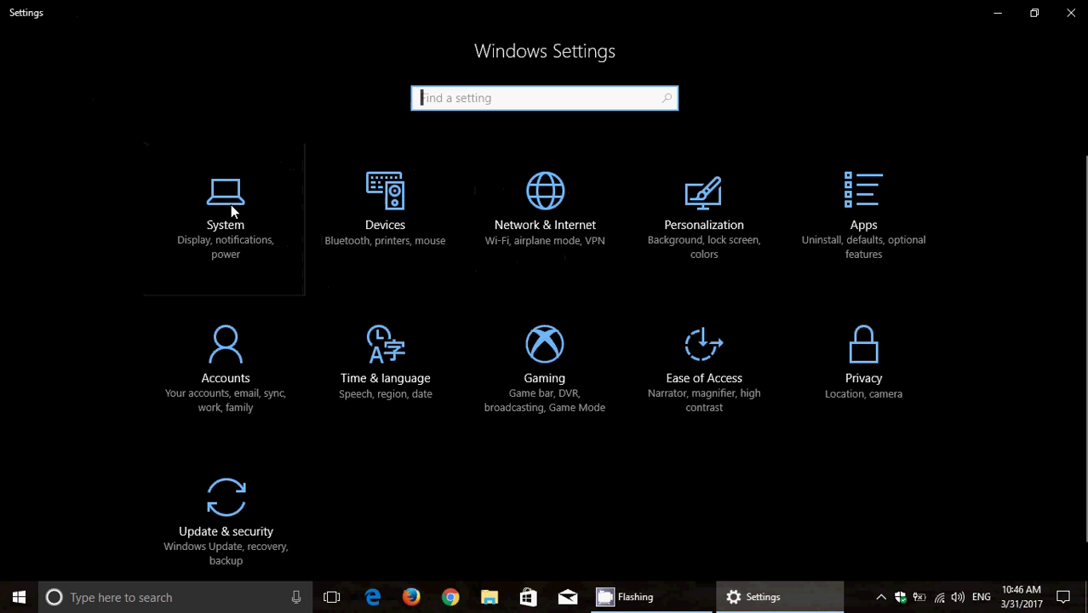
click(848, 369)
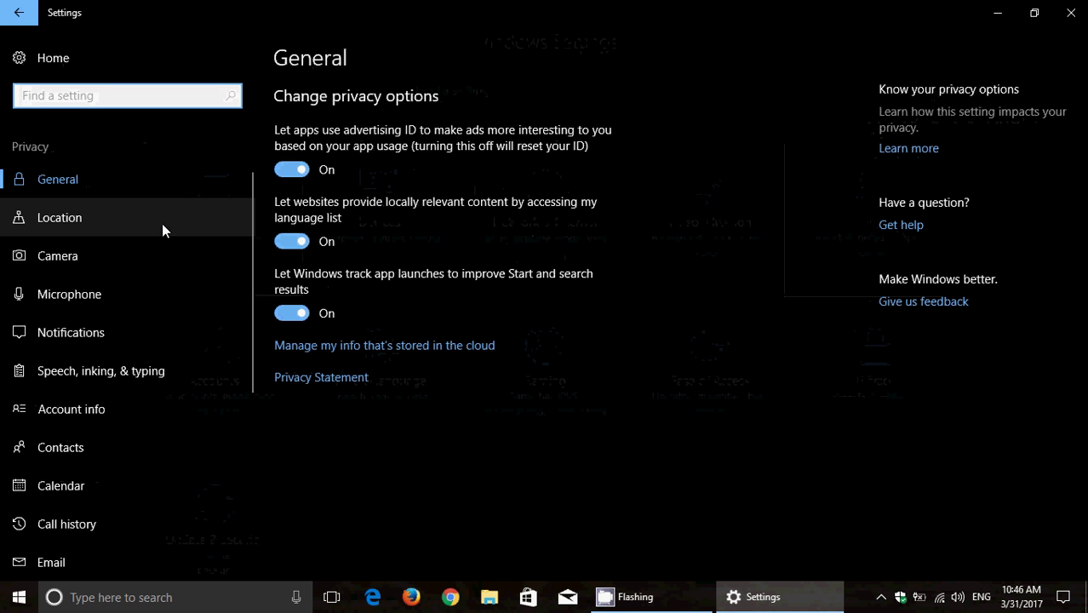
click(162, 225)
click(159, 265)
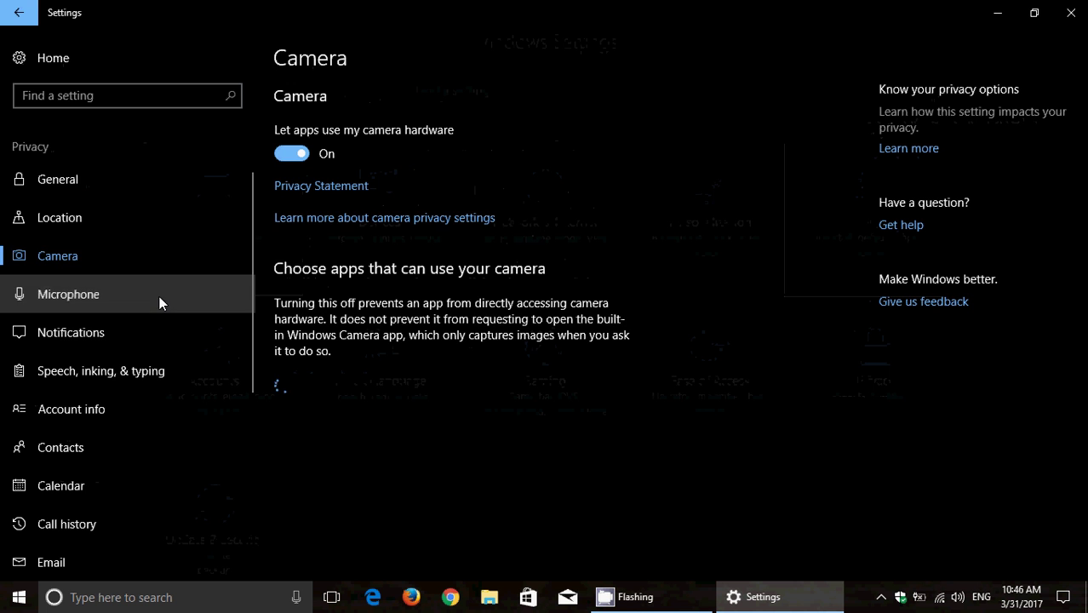
click(160, 300)
click(160, 333)
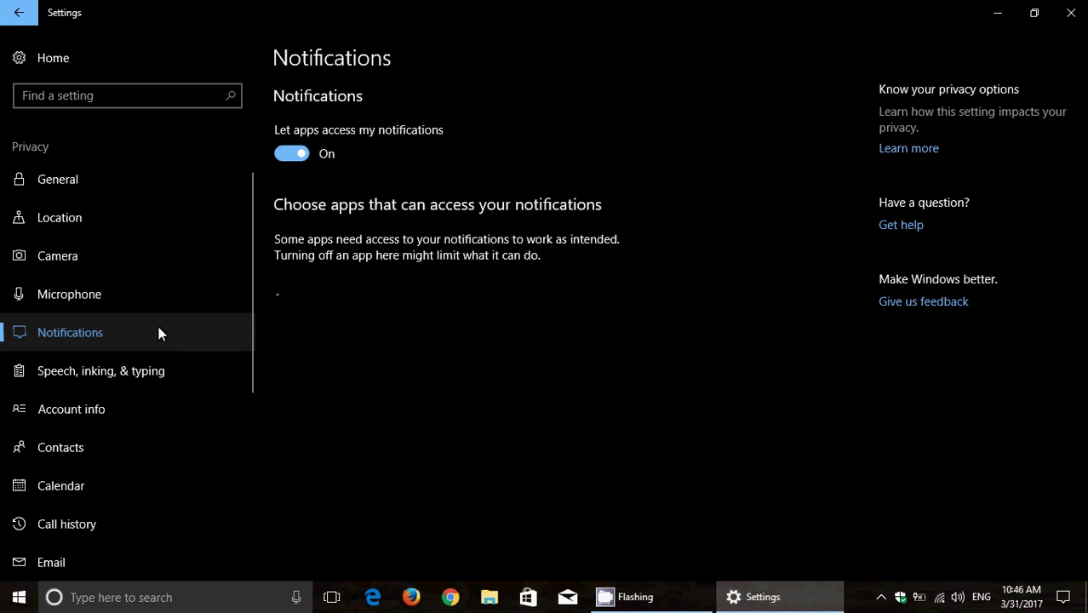
click(160, 375)
click(153, 424)
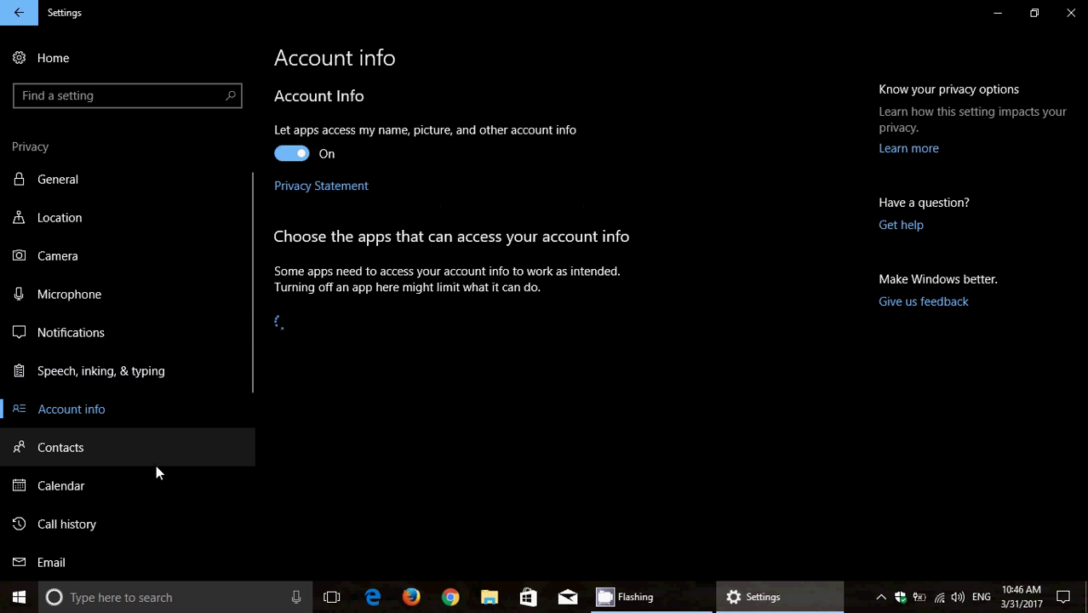
click(156, 468)
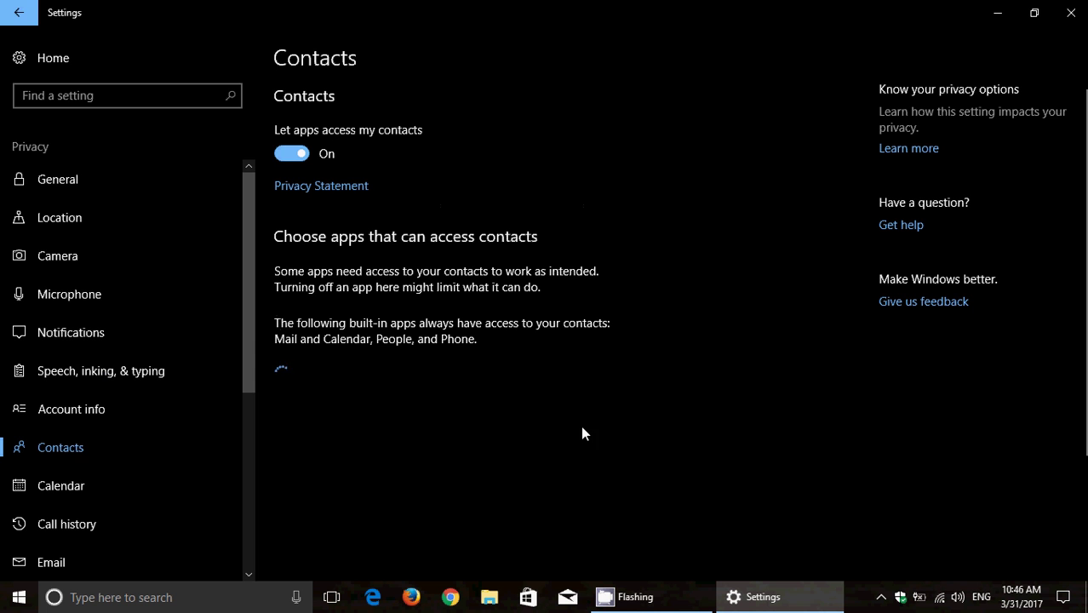
click(18, 13)
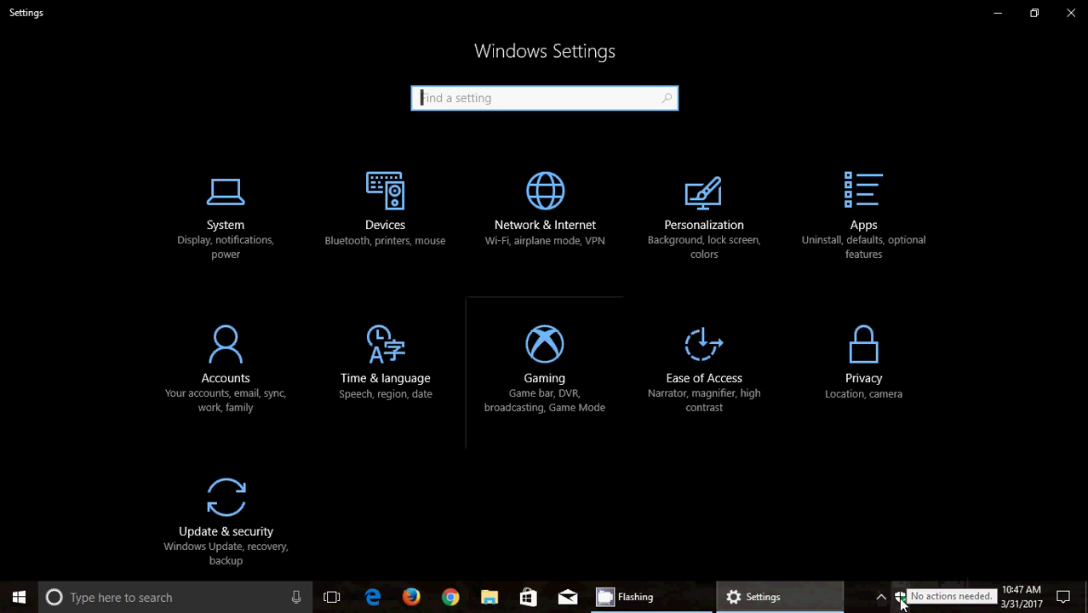
- Open Windows Defender Security Center and bring its window to the front
right_click(902, 602)
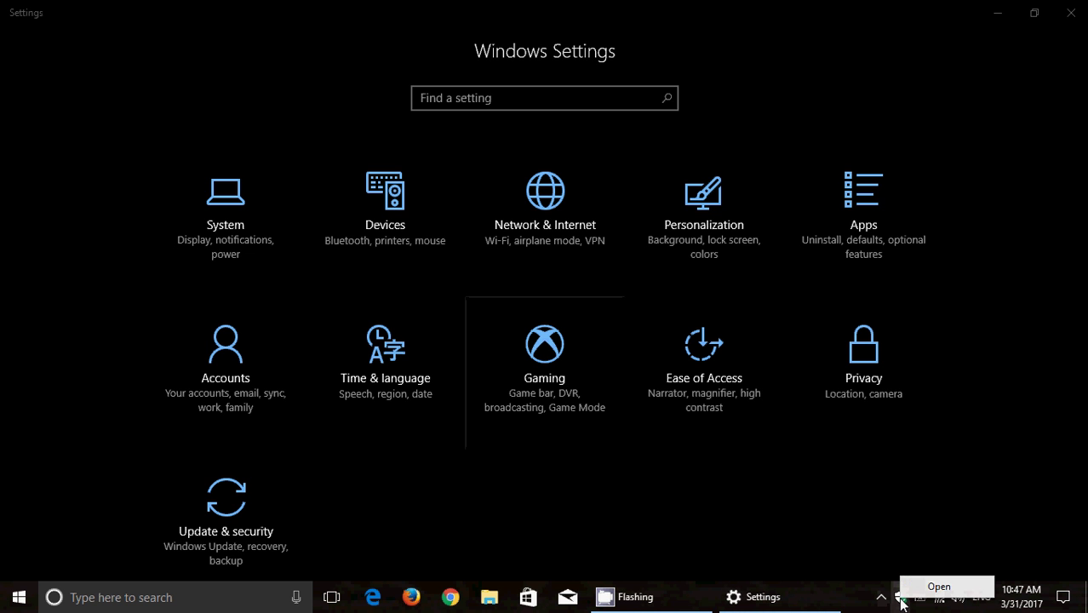
click(916, 591)
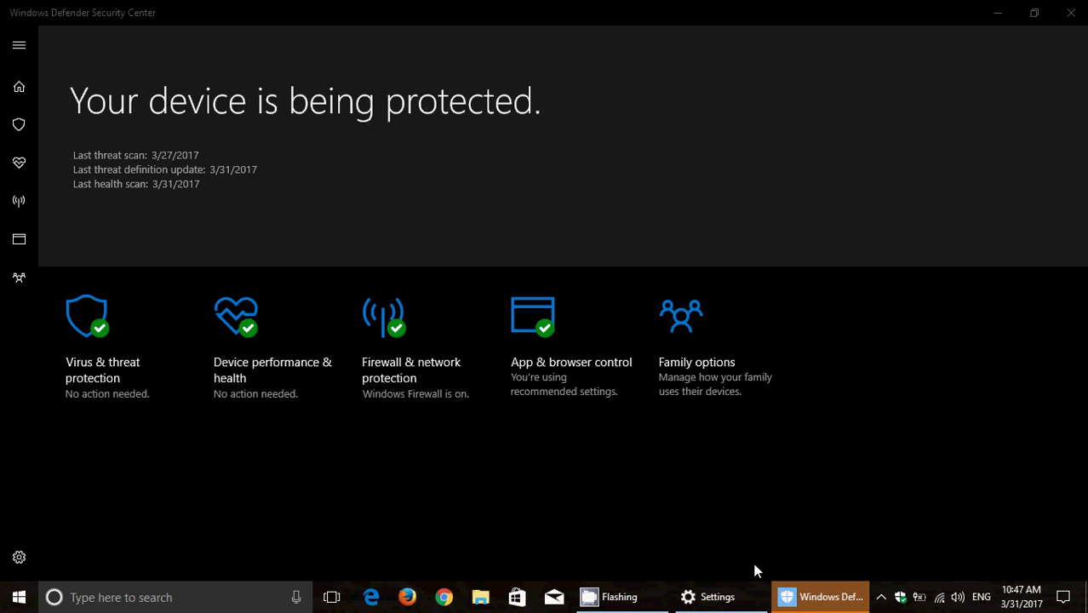
click(618, 516)
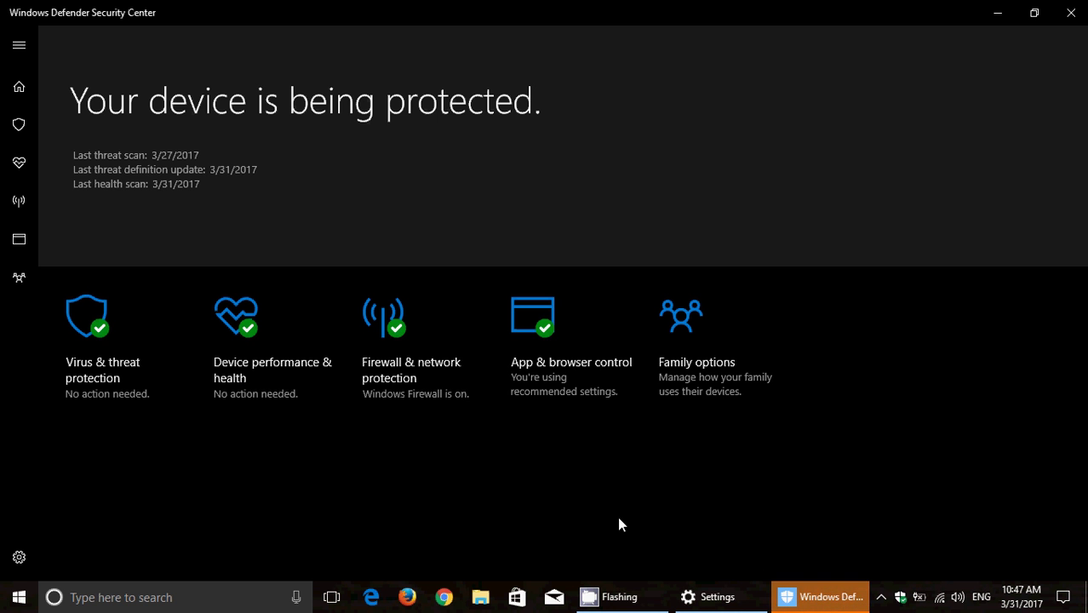
click(817, 596)
click(817, 597)
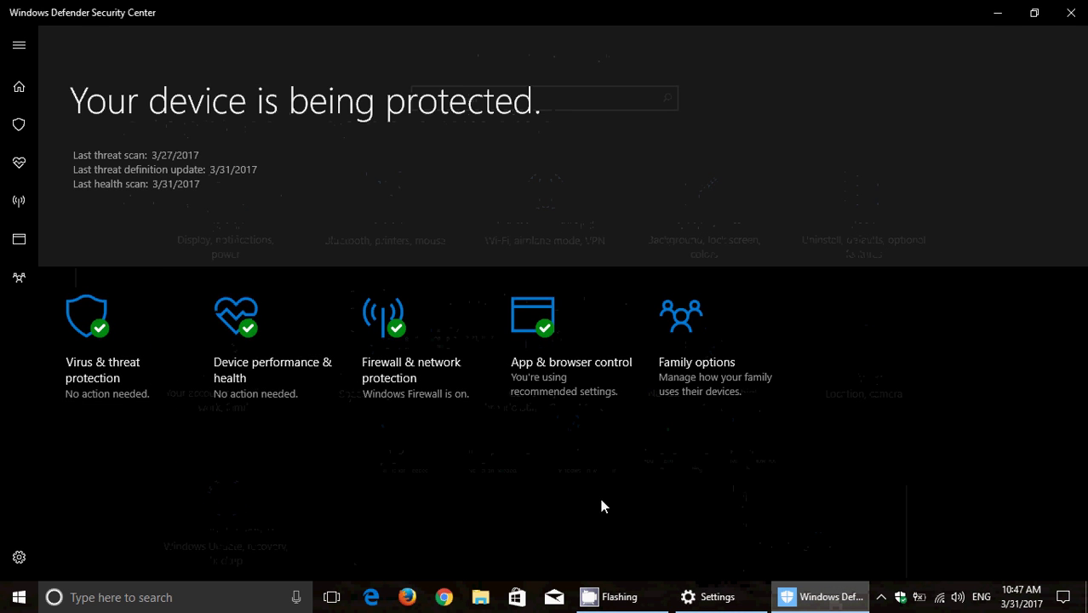
- View the health report and Fresh start section under Device performance & health, and close Windows Defender Security Center
click(247, 361)
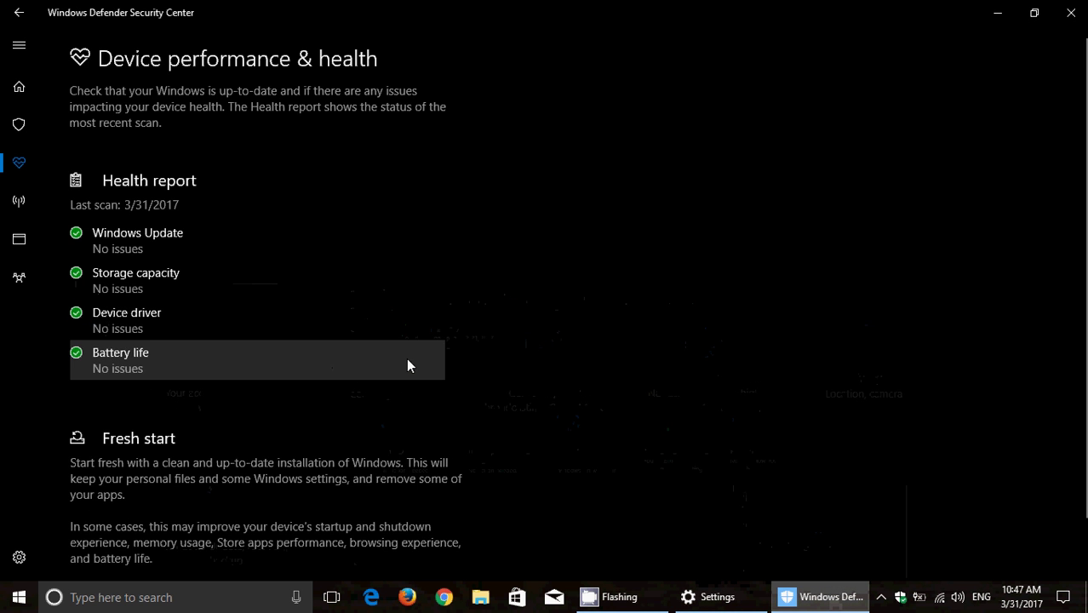
scroll(407, 365, down, 1)
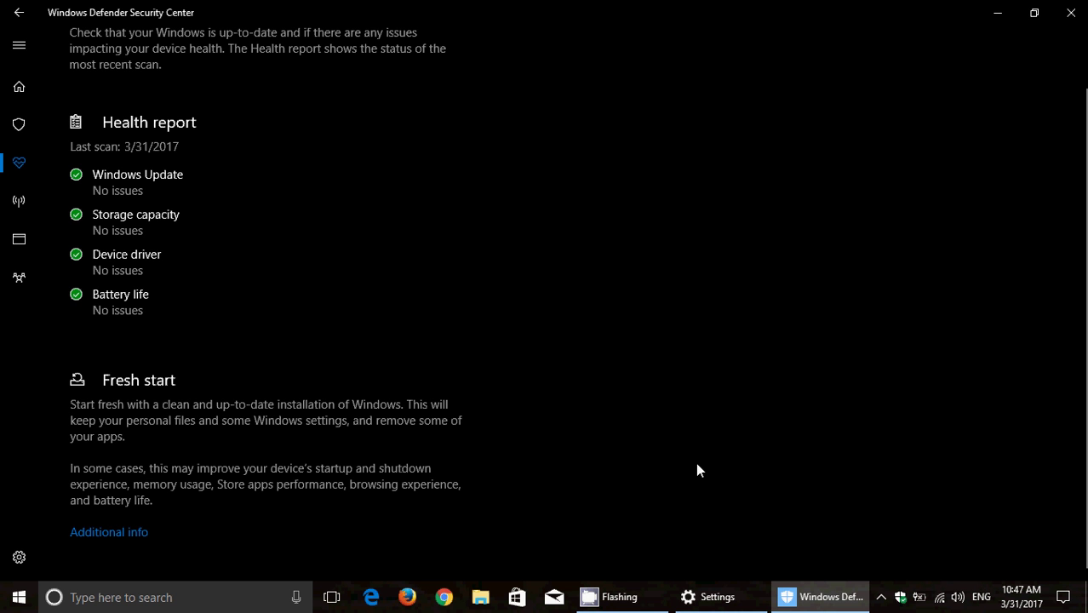
click(19, 12)
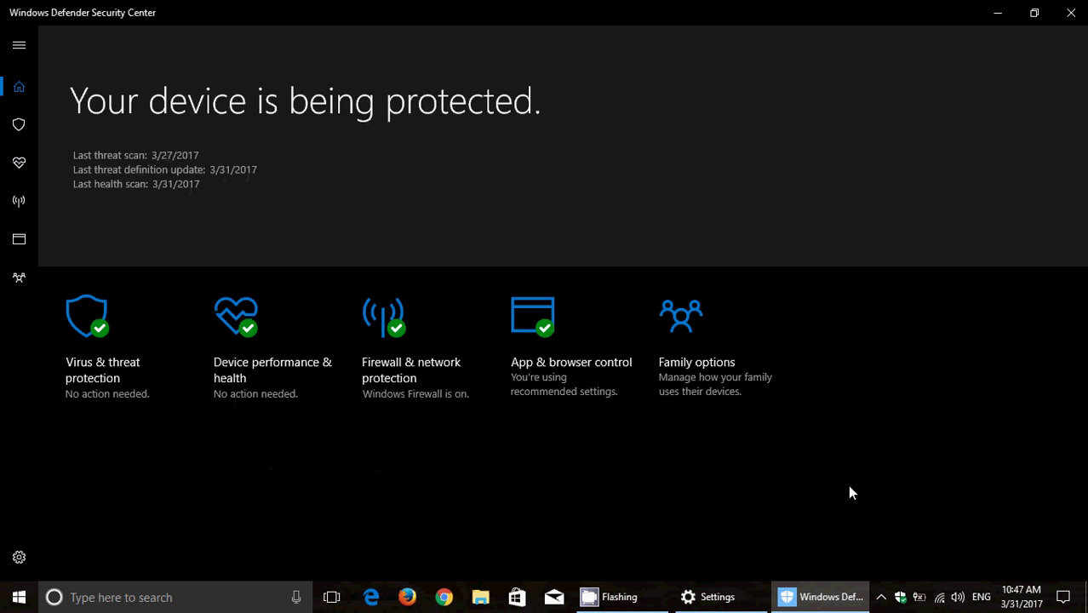
click(532, 388)
click(14, 11)
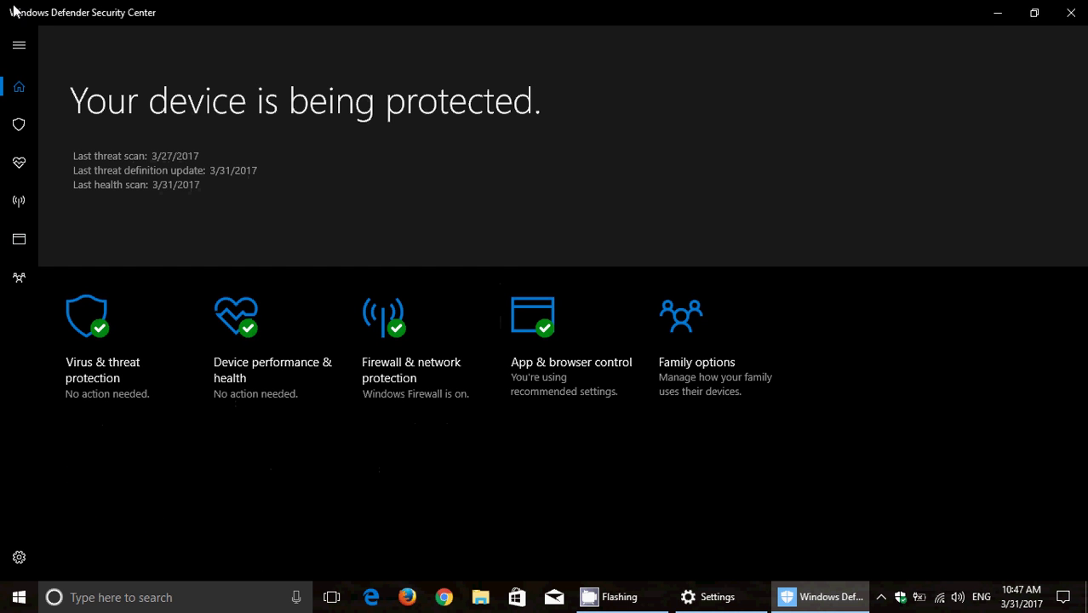
click(1073, 13)
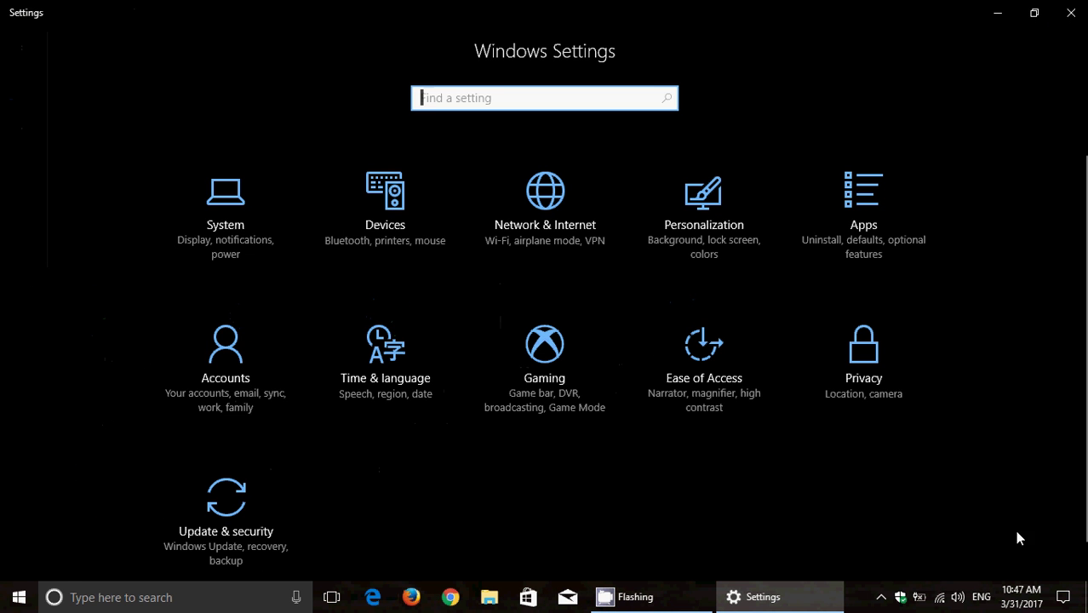
- View the Recovery options under Update & security and close Windows Settings
click(190, 516)
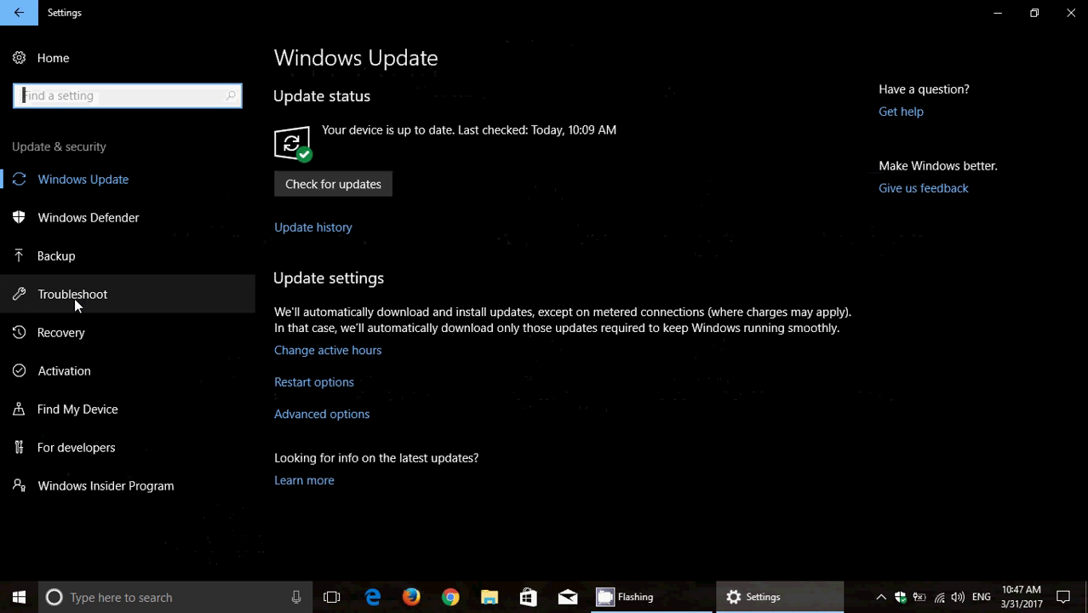
click(78, 333)
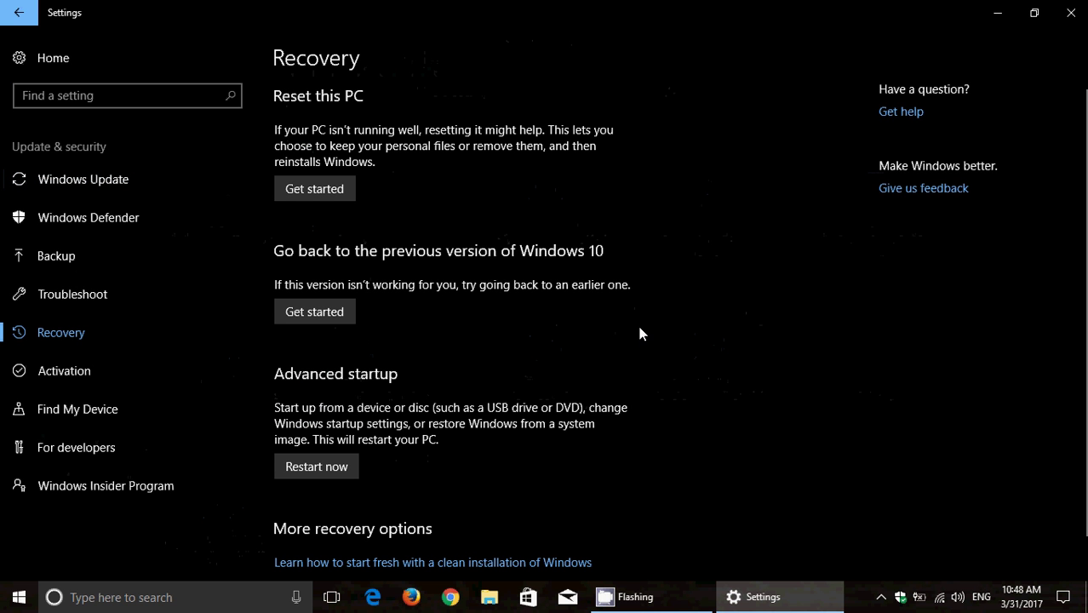
click(18, 16)
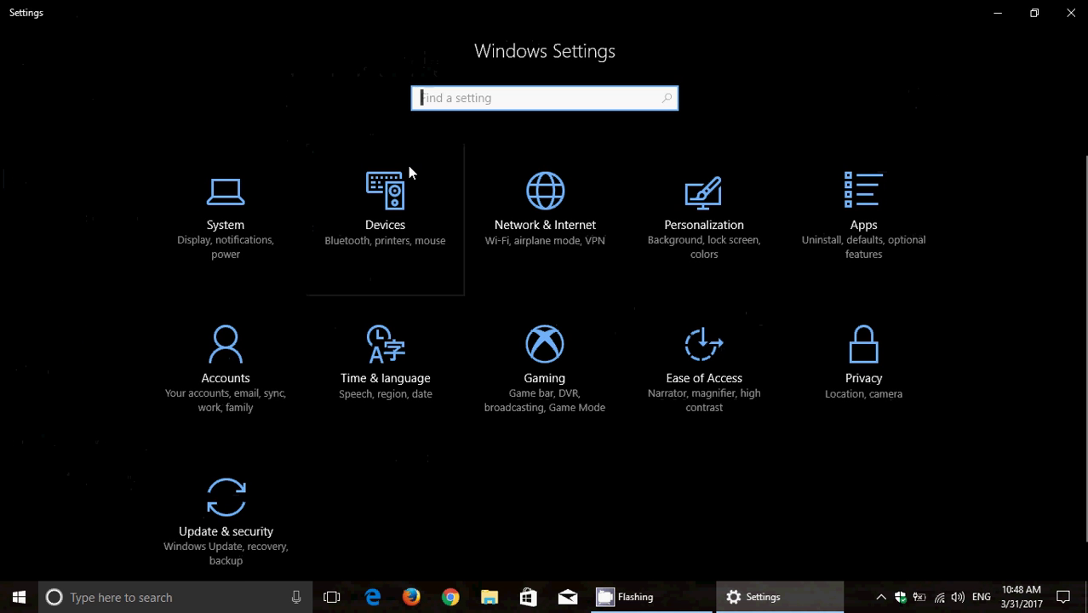
click(1068, 15)
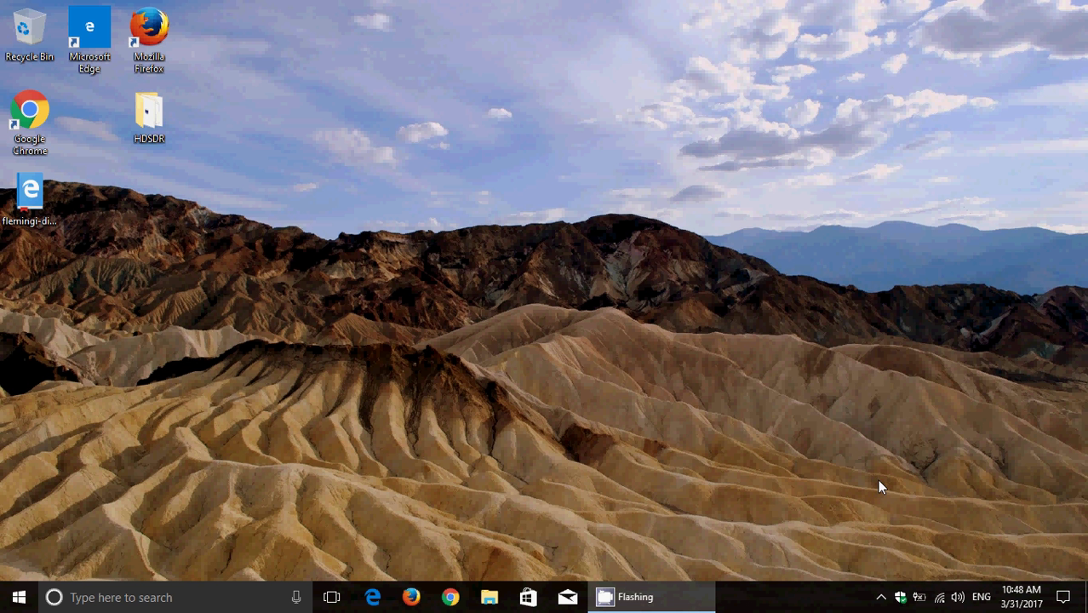
- Reopen Windows Defender Security Center, review the Fresh start section under Device performance & health, and close the window
click(900, 599)
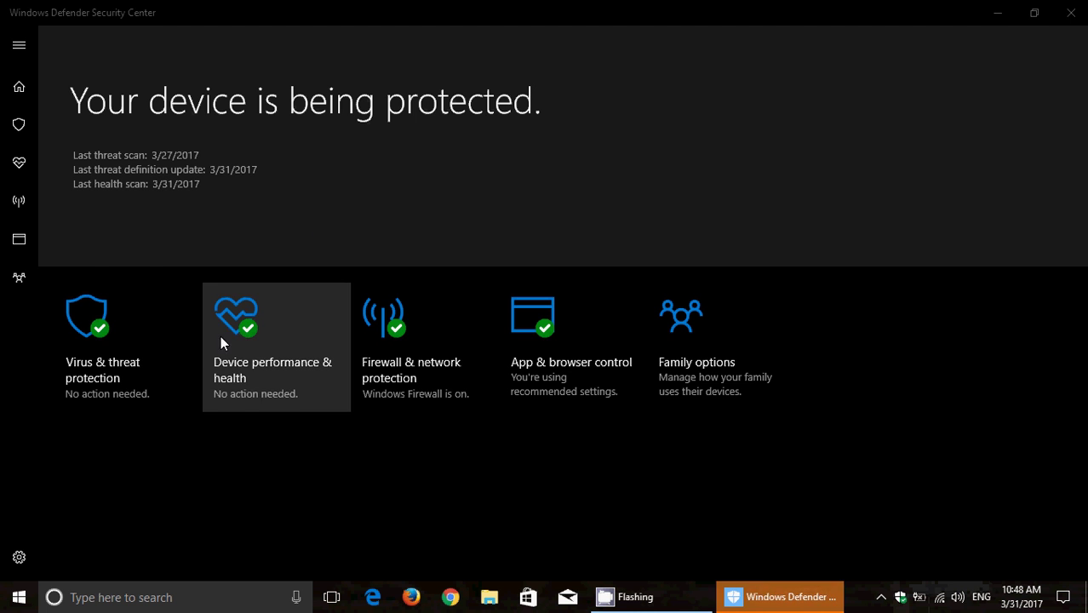
click(260, 359)
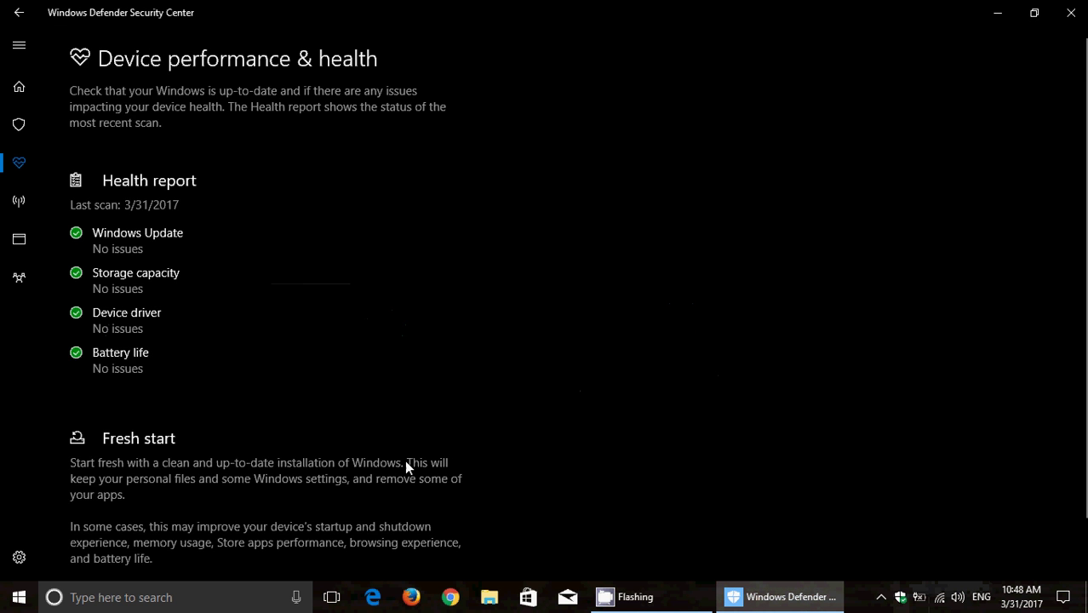
scroll(404, 460, down, 1)
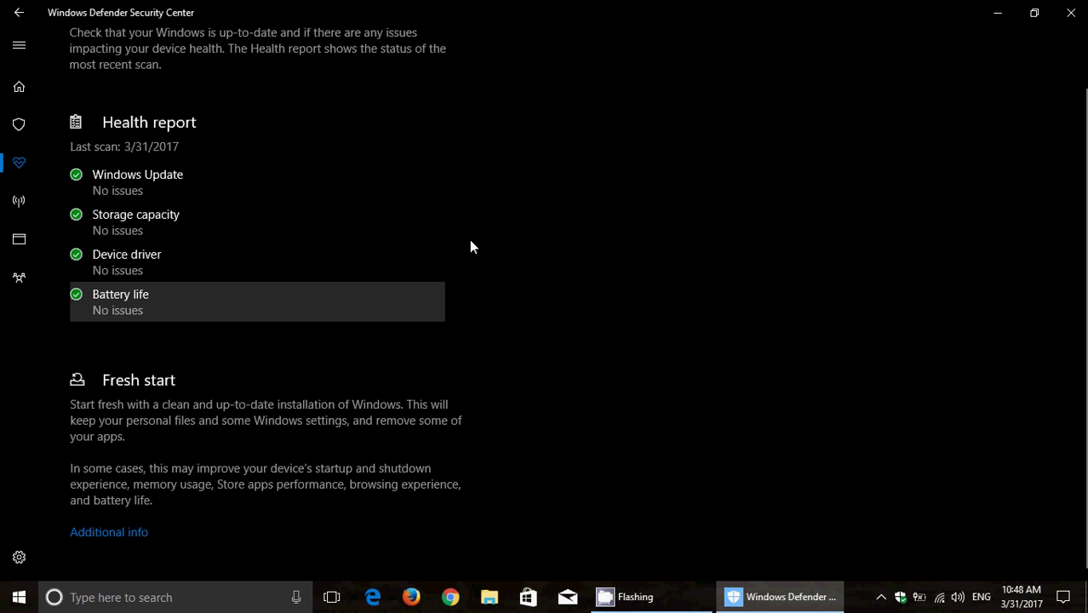
click(1070, 12)
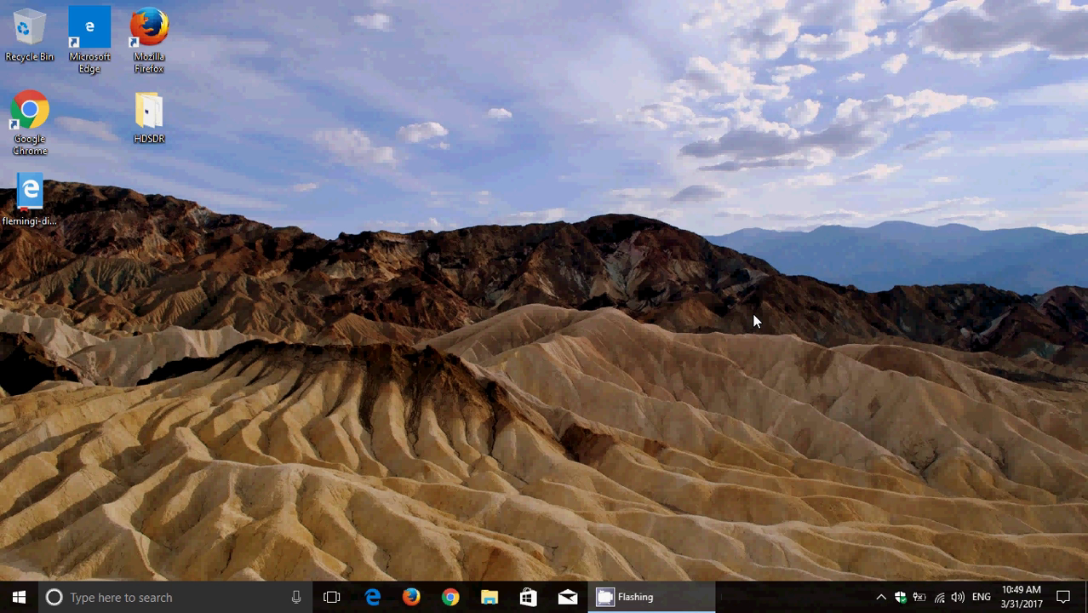
- Search Windows for "dynamic lock" and dismiss the search results
click(1075, 601)
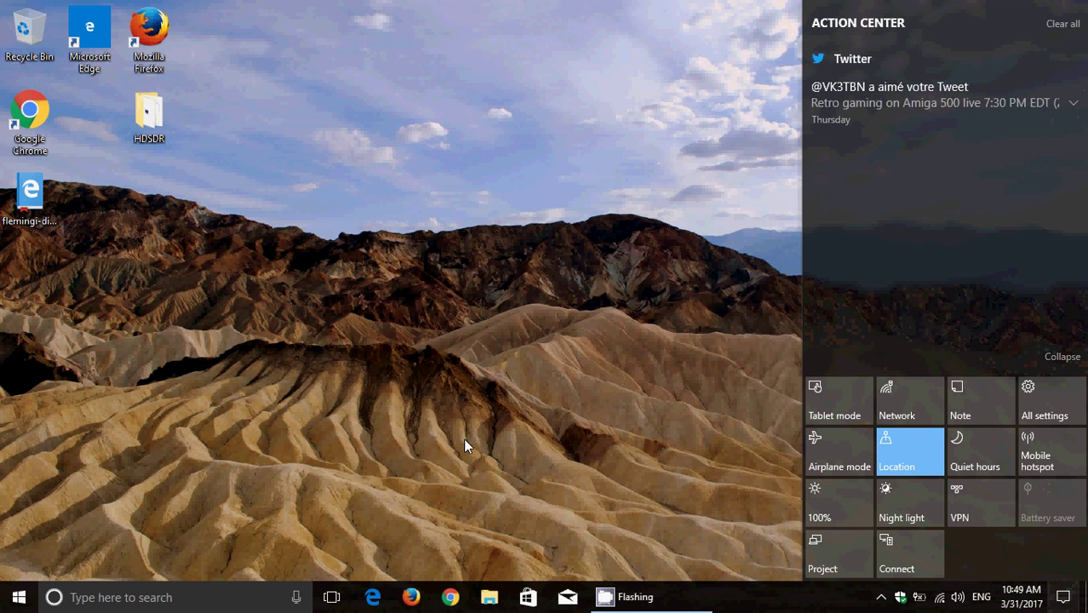
click(149, 596)
text(dyna)
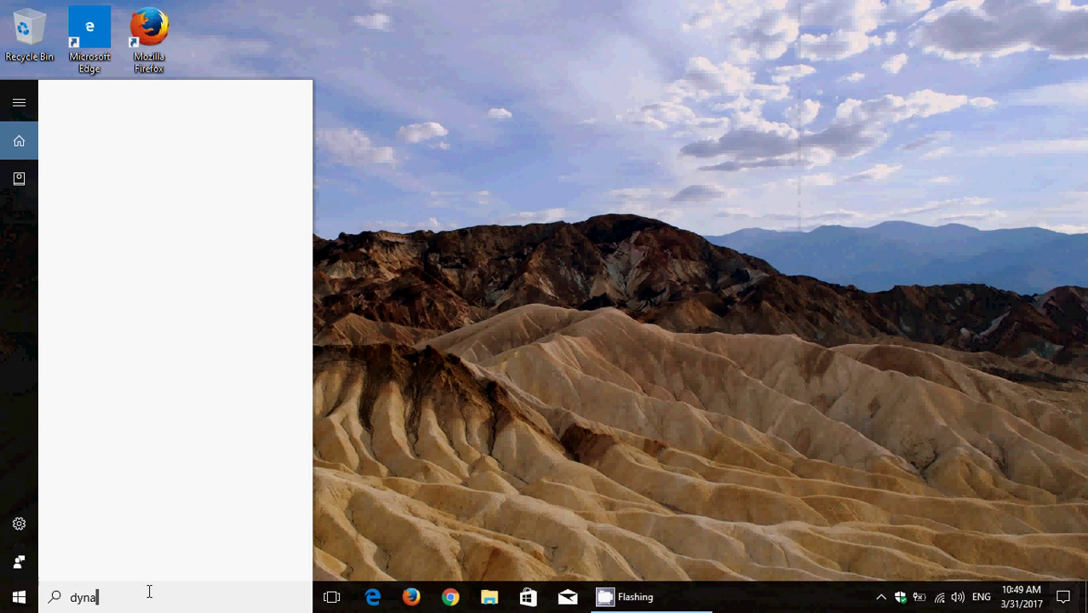
text(mic lo)
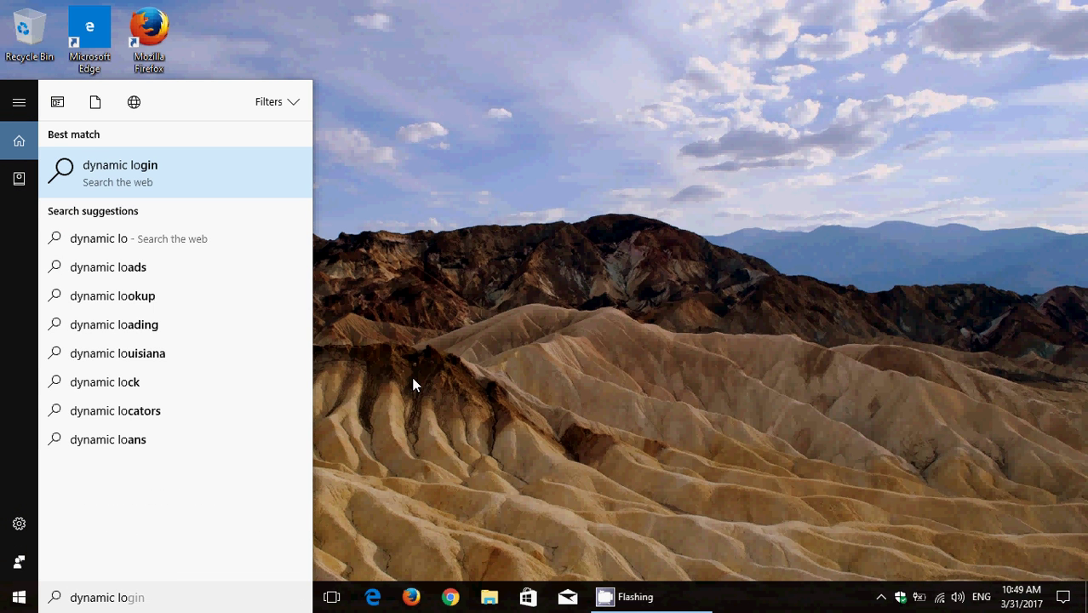
text(ck)
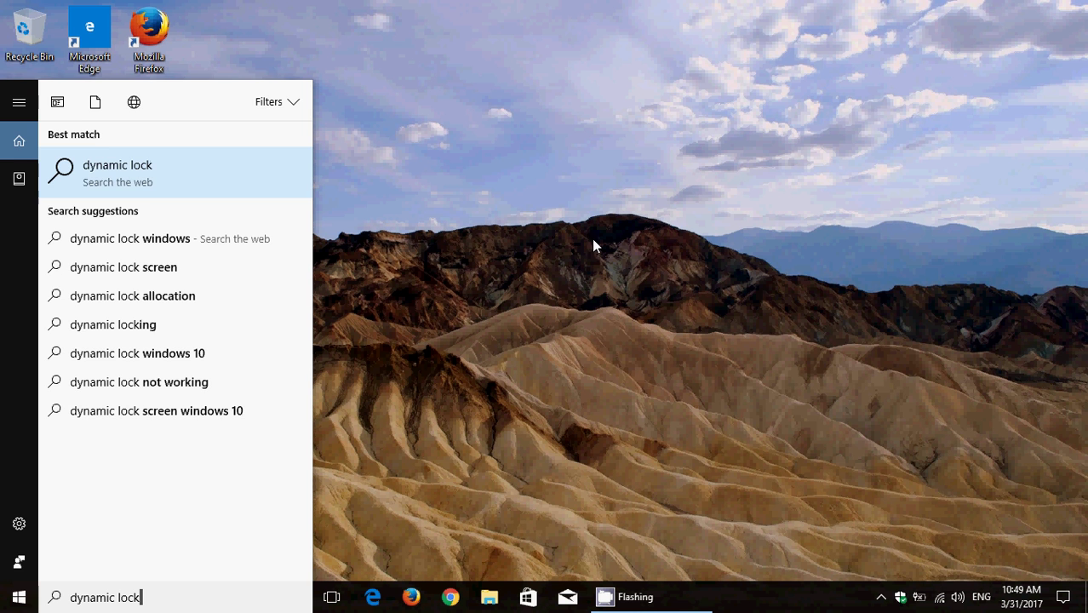
click(654, 328)
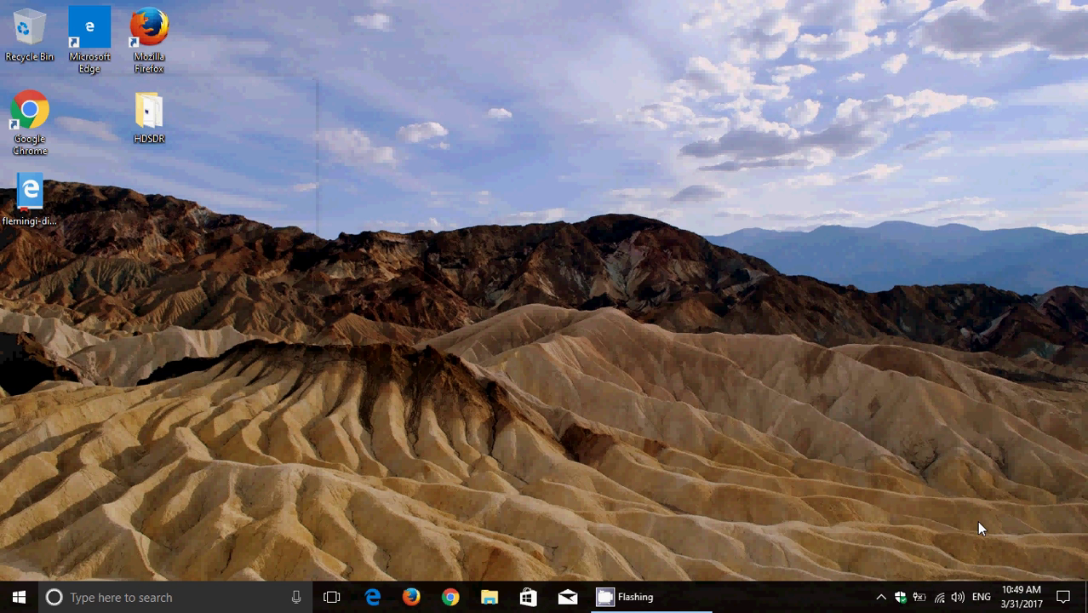
- View the Dynamic lock section in the Sign-in options of the Accounts settings and return to the settings home
click(1061, 598)
click(1047, 405)
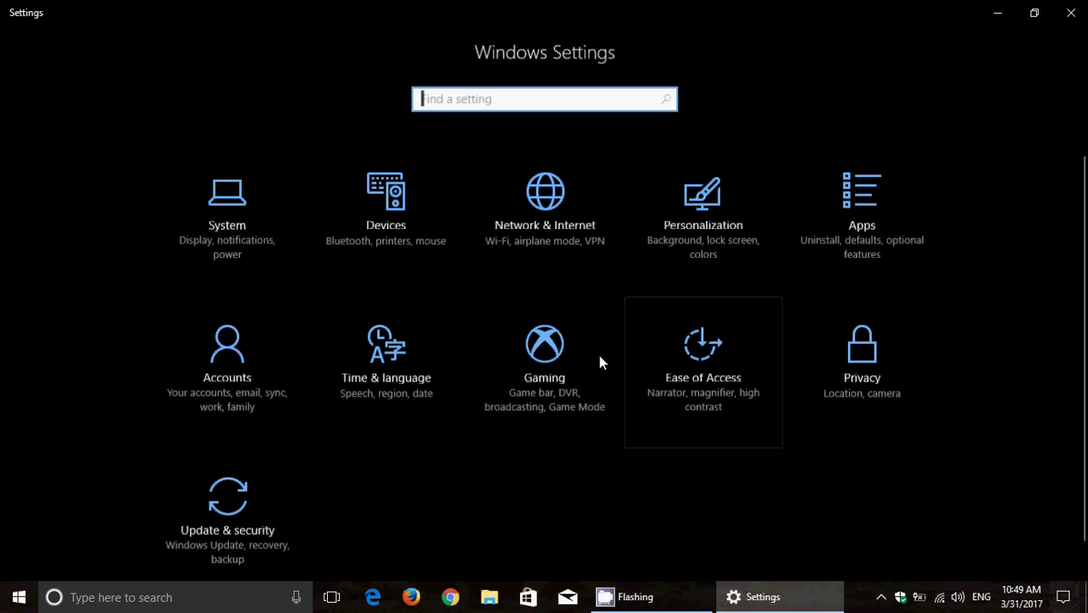
click(238, 379)
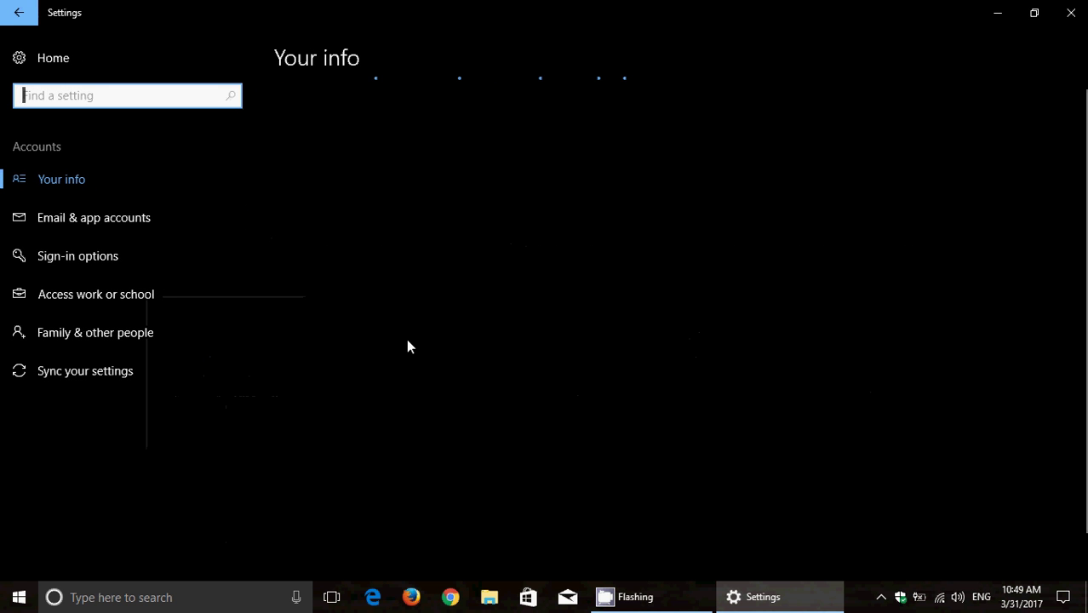
scroll(645, 396, down, 1)
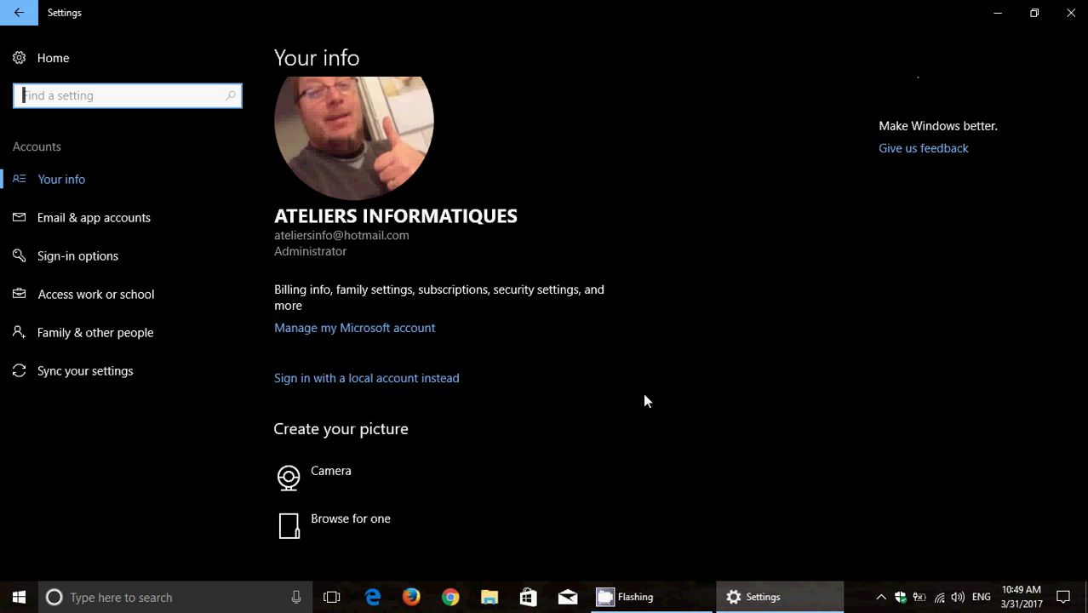
click(121, 279)
click(122, 256)
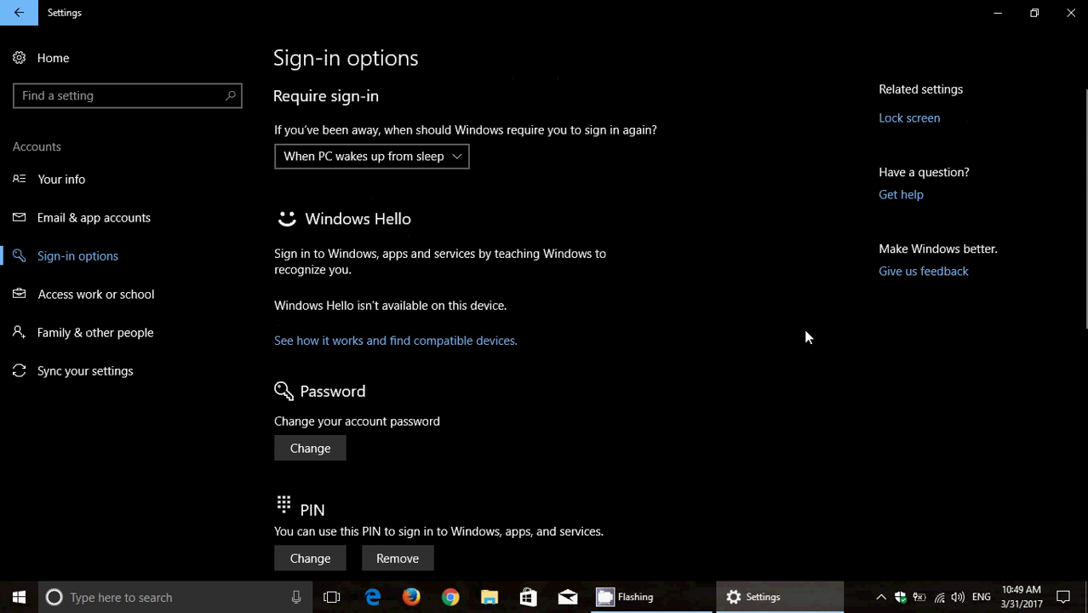
scroll(807, 337, down, 3)
scroll(808, 337, down, 5)
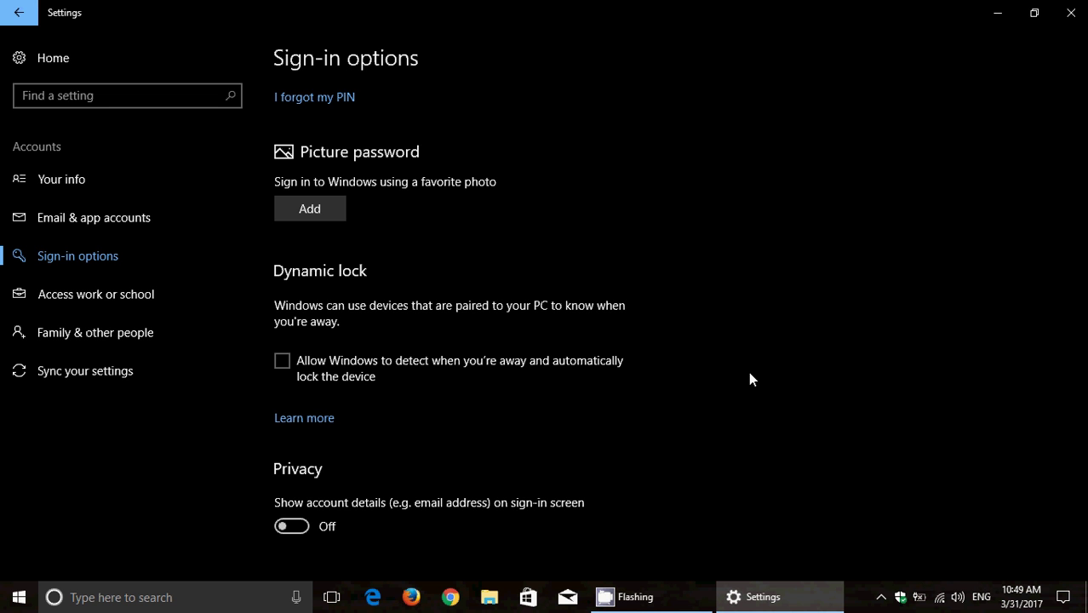
click(18, 14)
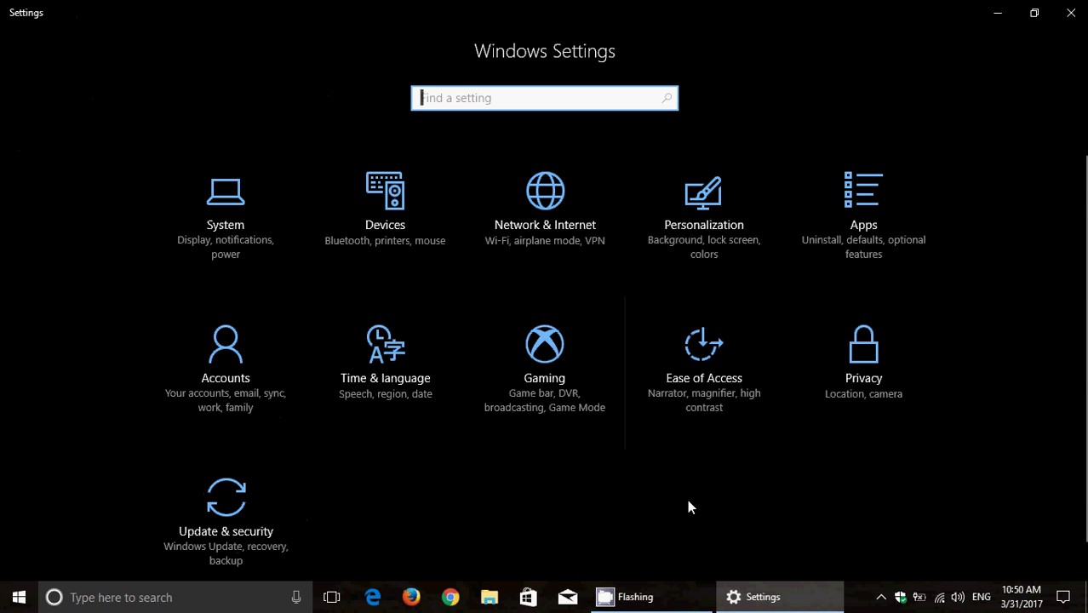
- Examine the Installing apps choices under Apps & features without changing the selection, and close Windows Settings
click(864, 227)
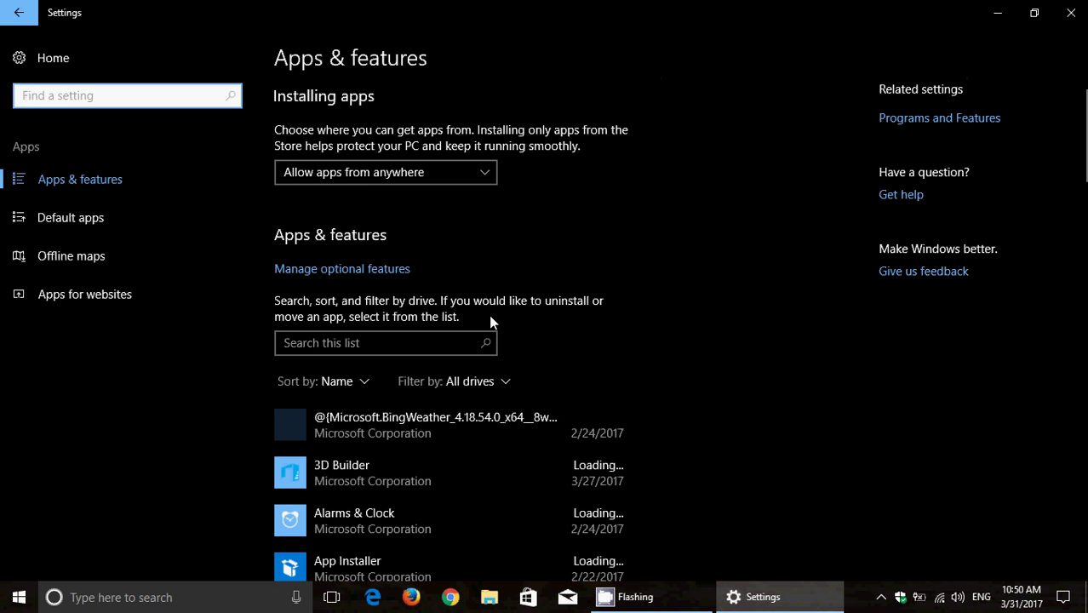
click(412, 173)
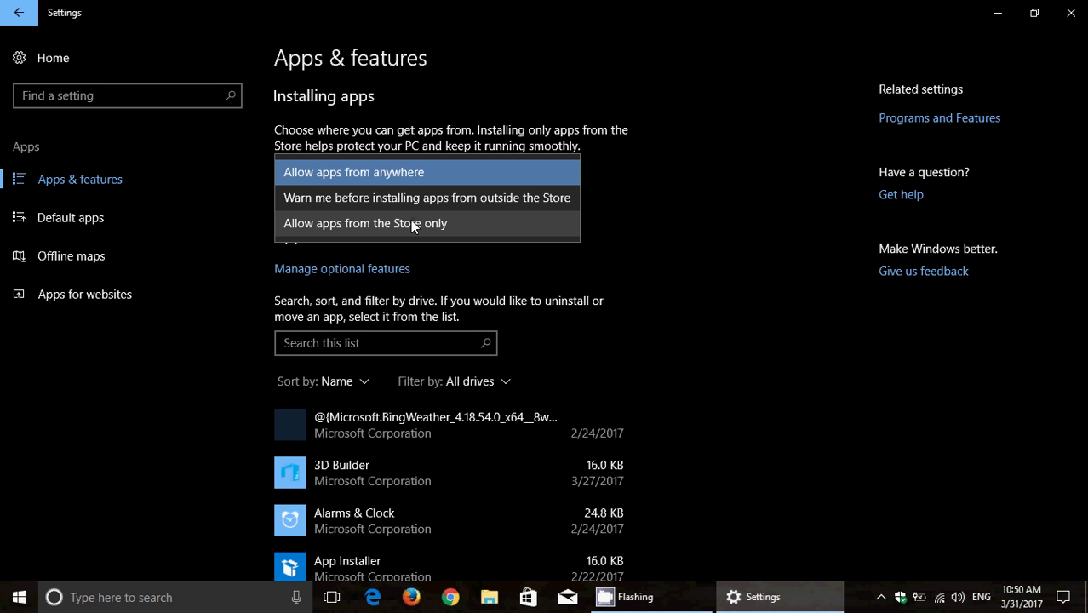
click(694, 242)
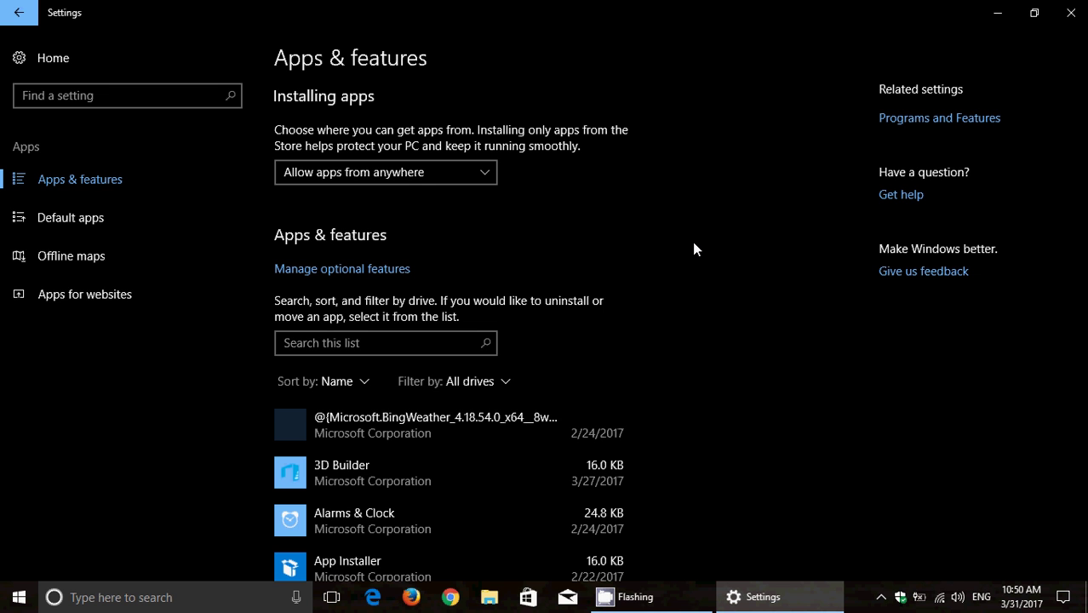
click(457, 182)
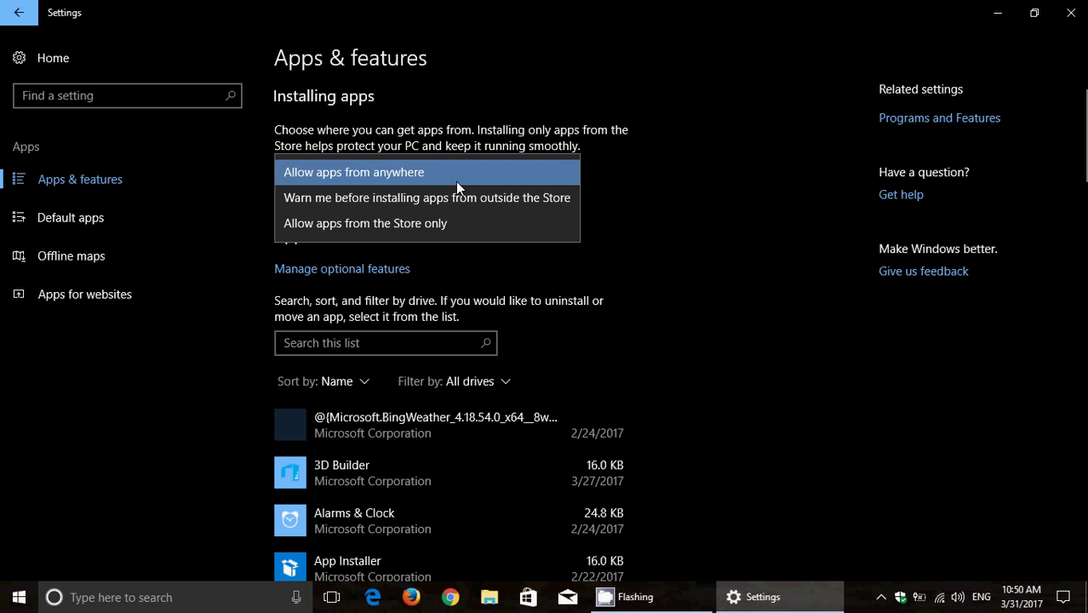
click(661, 269)
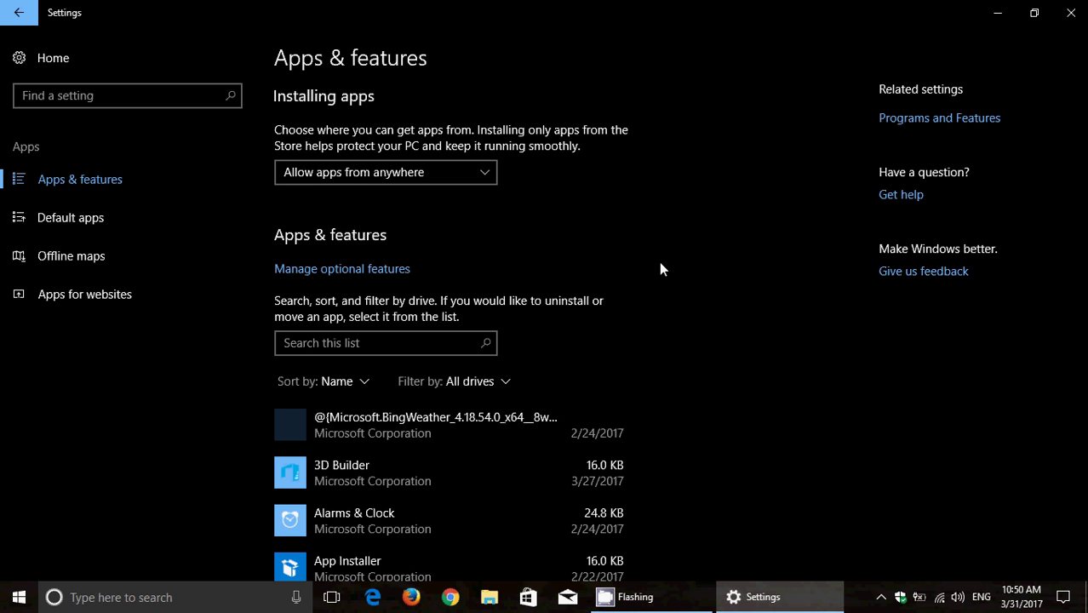
click(387, 173)
click(645, 175)
click(1071, 12)
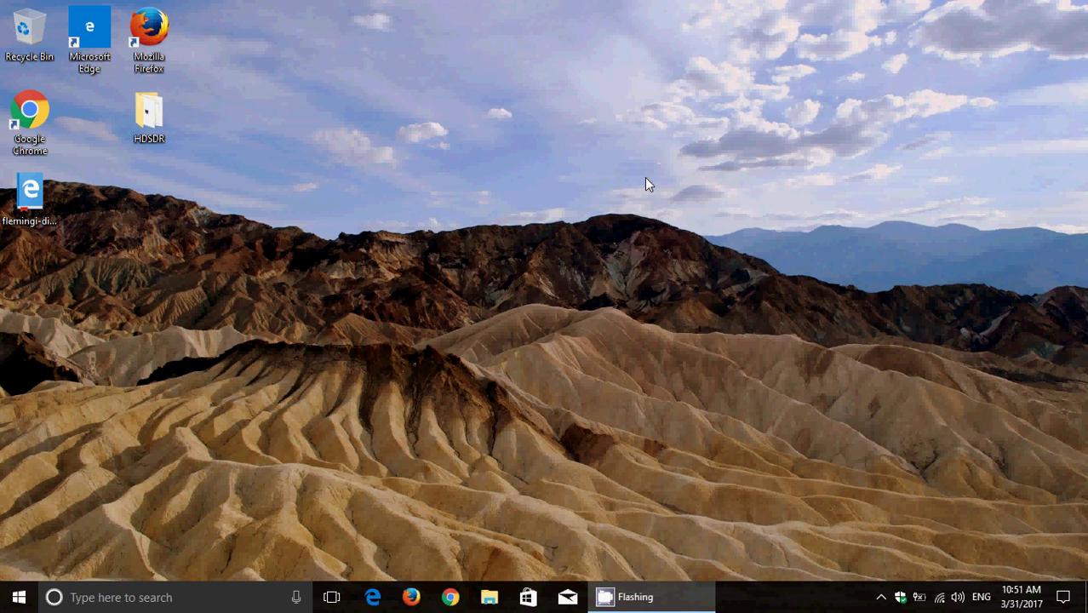
click(882, 597)
click(849, 565)
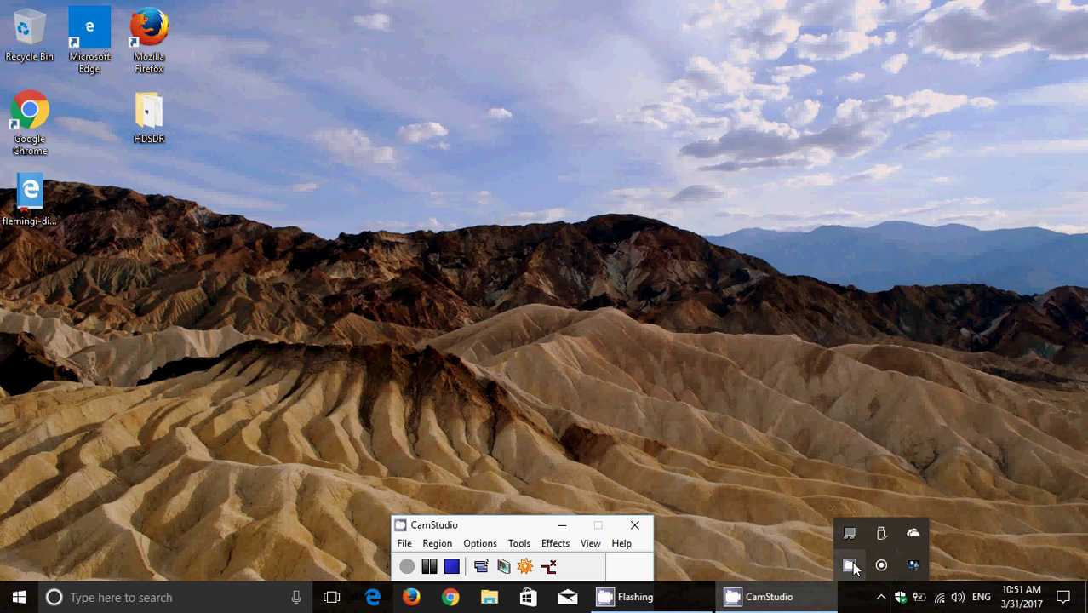